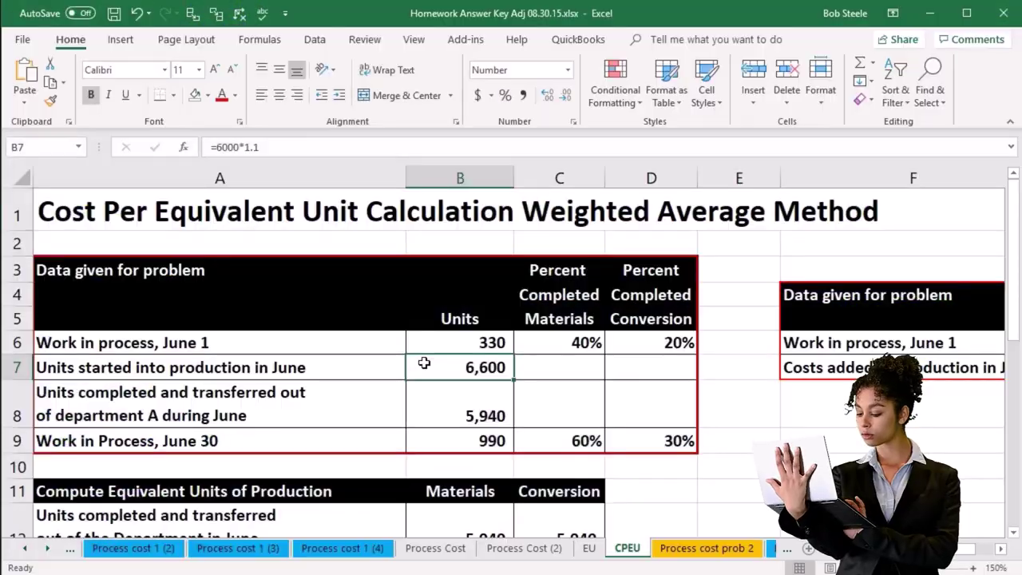
Review the total materials equivalent units formula and the units completed and transferred row.
scroll(424, 363, down, 2)
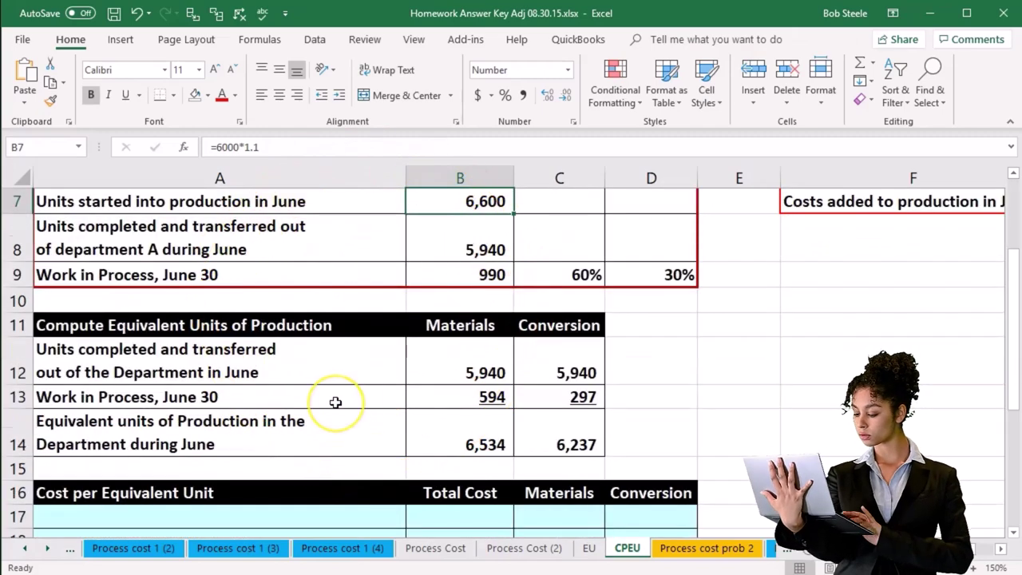
click(472, 445)
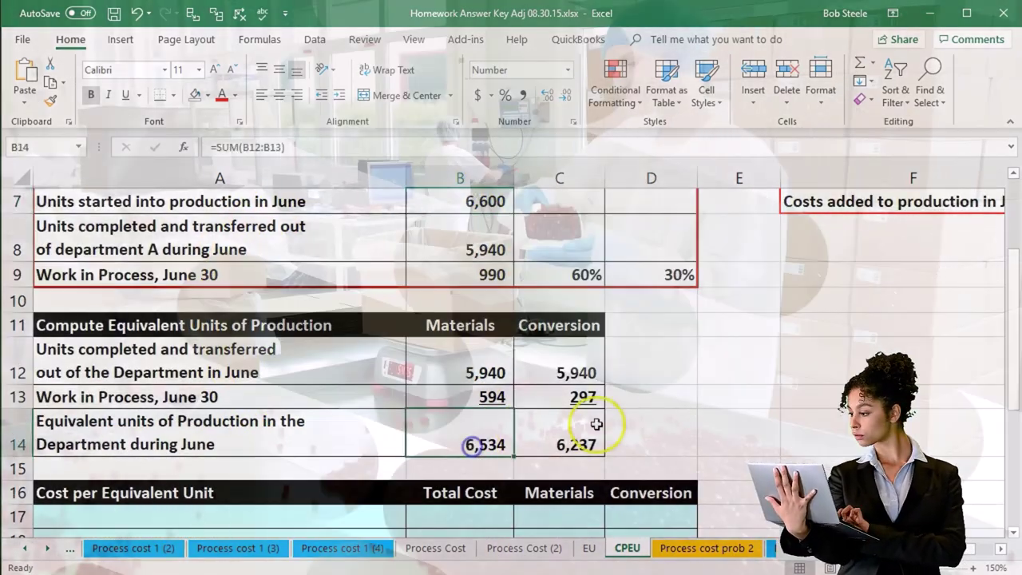
click(360, 349)
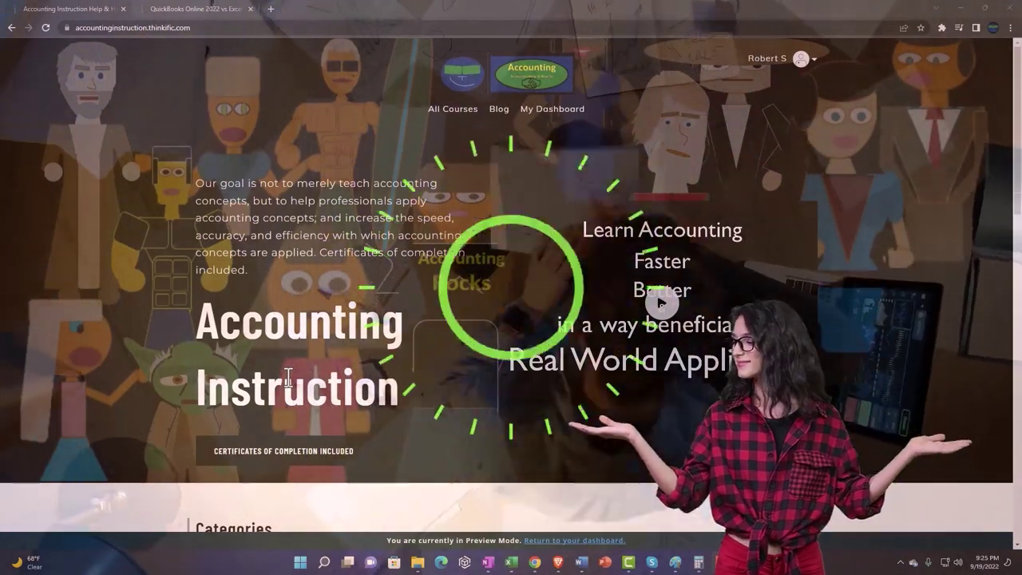
Switch to the QuickBooks Online 2022 course and expand the OneNote - Getting Started 2022 lessons.
scroll(141, 434, down, 6)
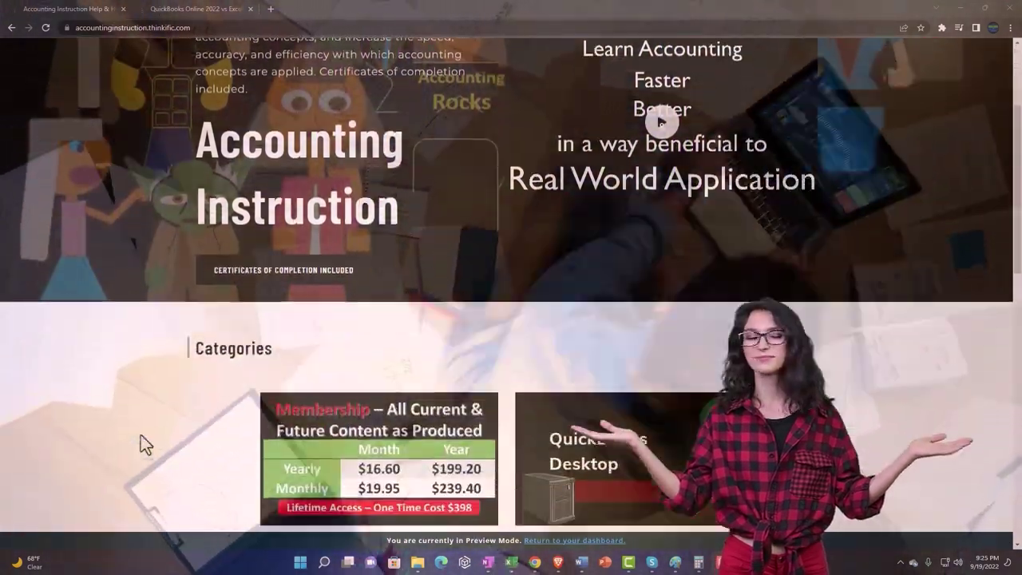
scroll(140, 436, down, 5)
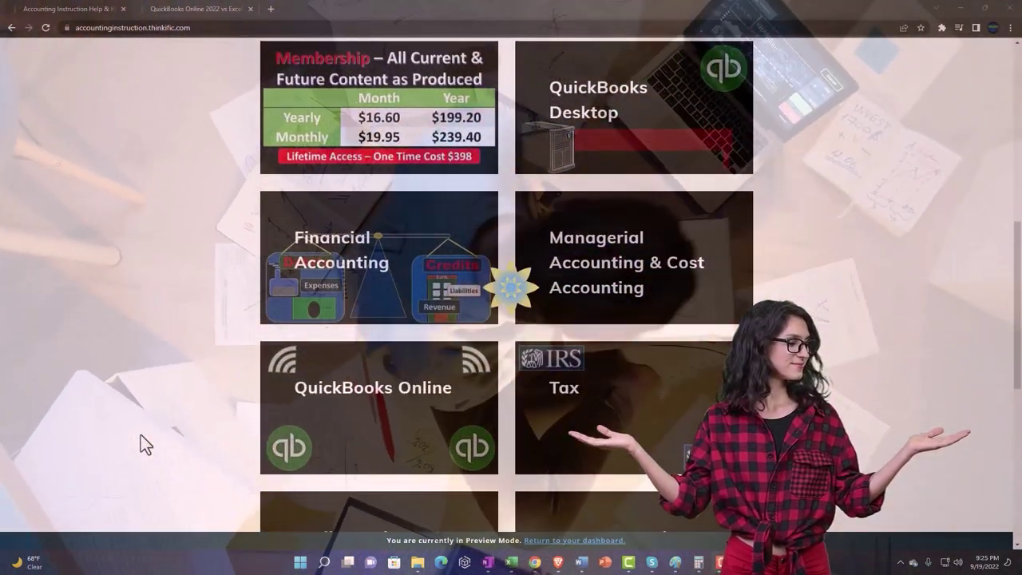
scroll(140, 434, down, 2)
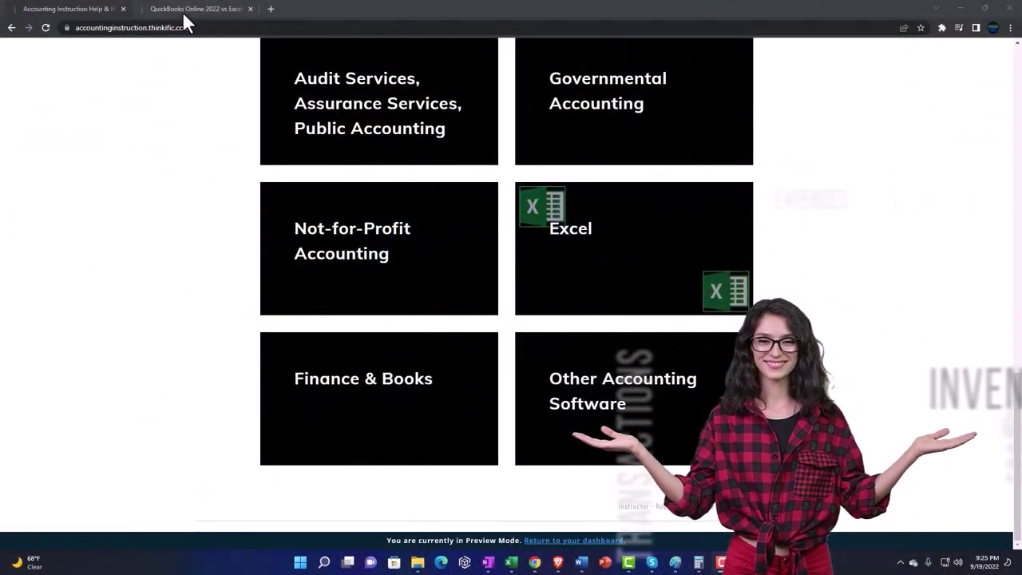
click(182, 11)
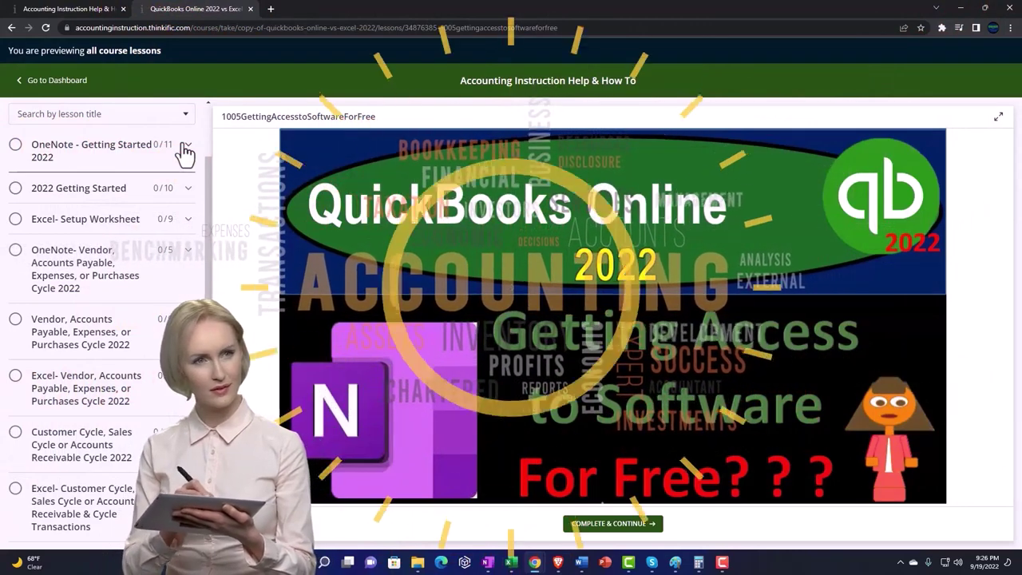
click(186, 152)
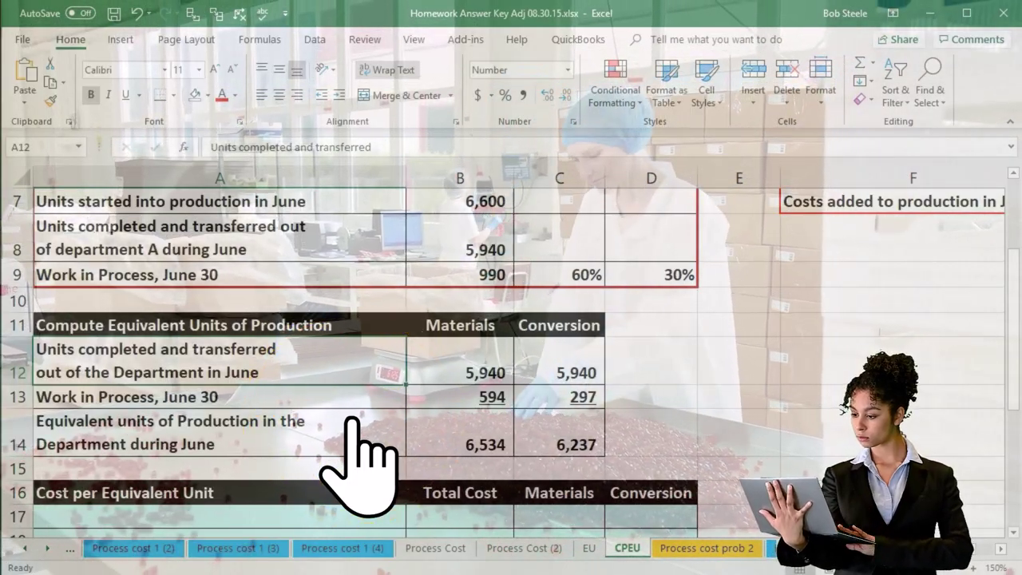
key(Right)
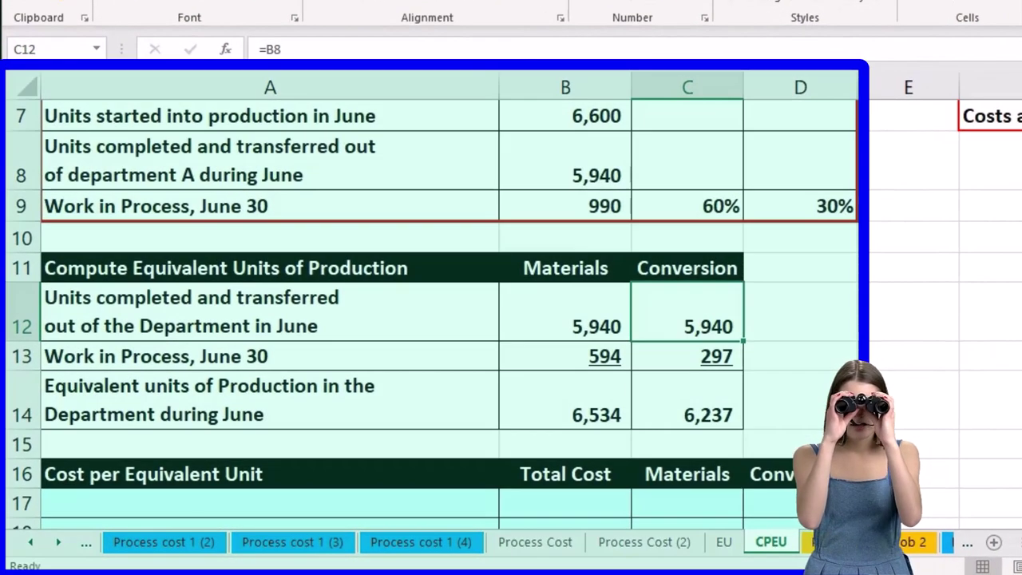
click(594, 282)
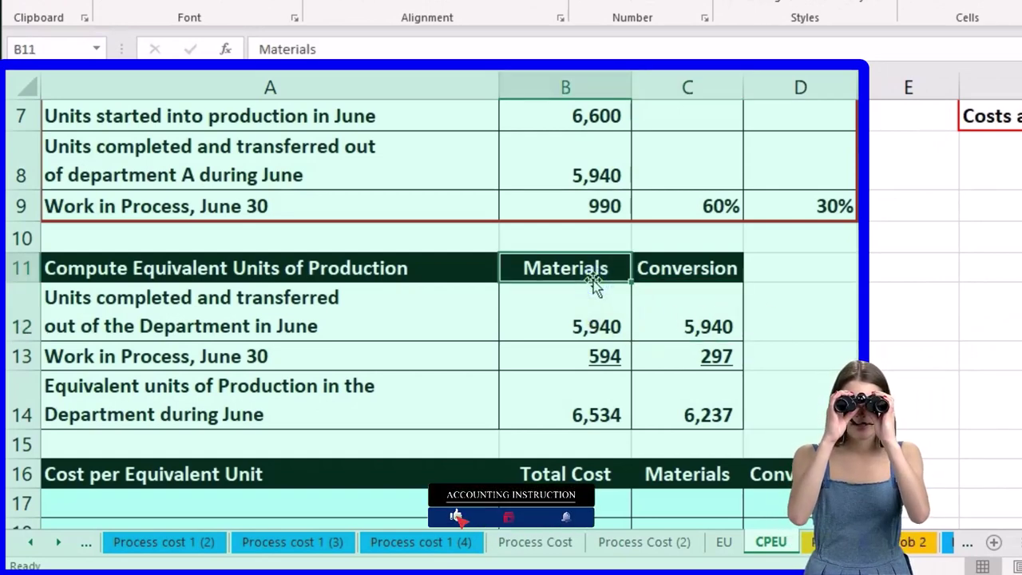
key(Right)
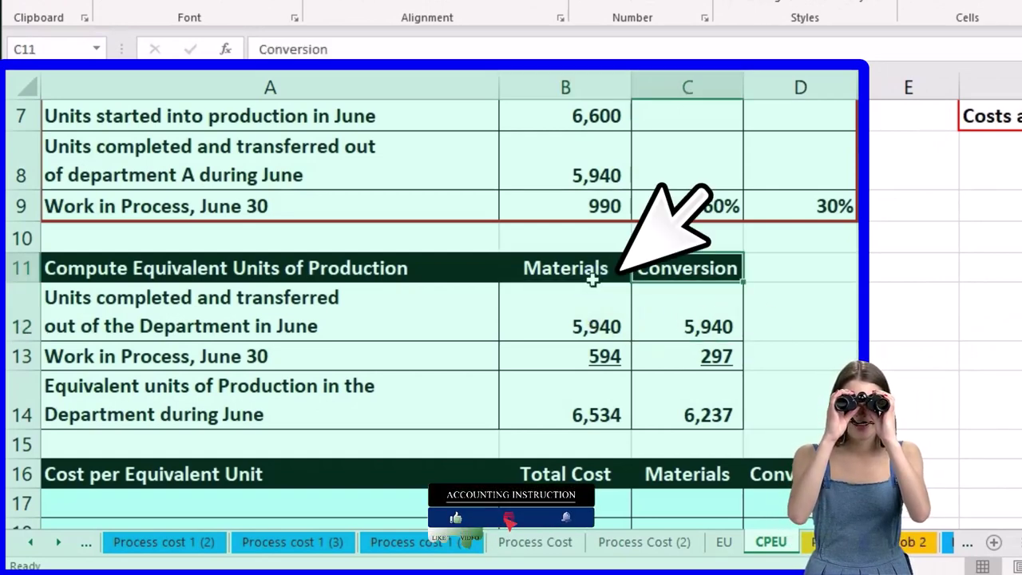
click(710, 423)
key(Left)
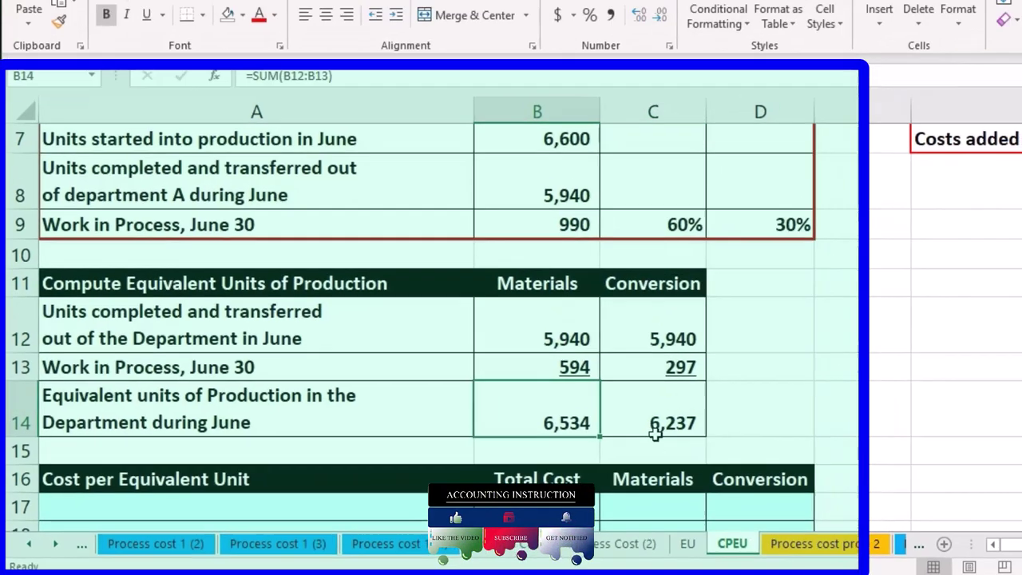
key(Right)
key(Right)
key(Right)
key(Right)
key(Right)
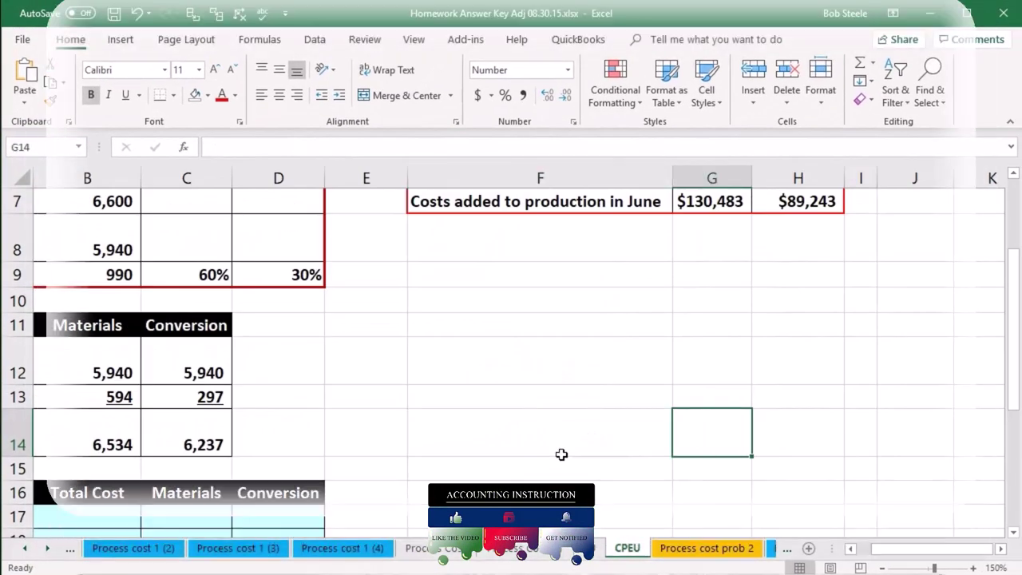
scroll(561, 455, up, 2)
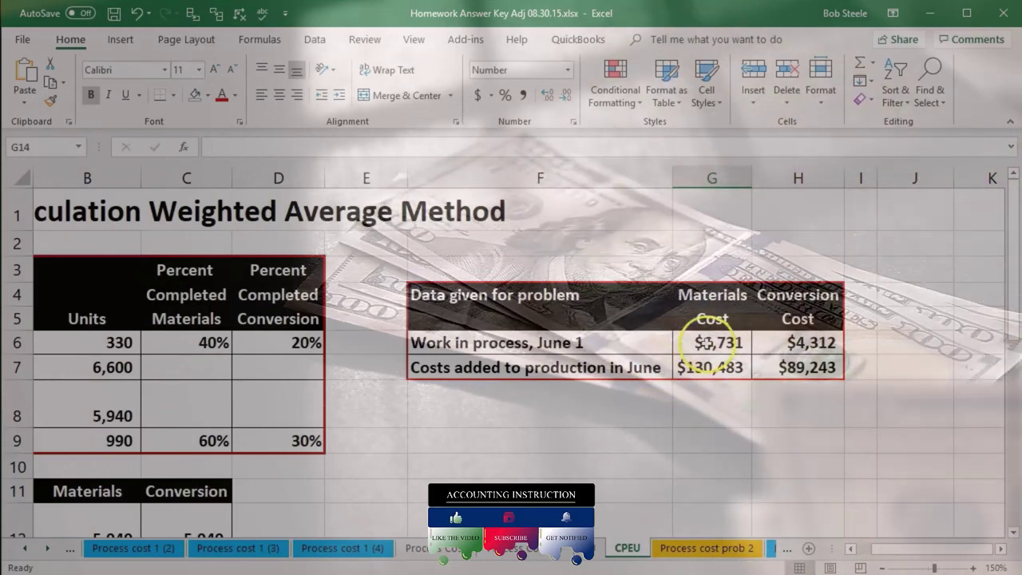
click(707, 343)
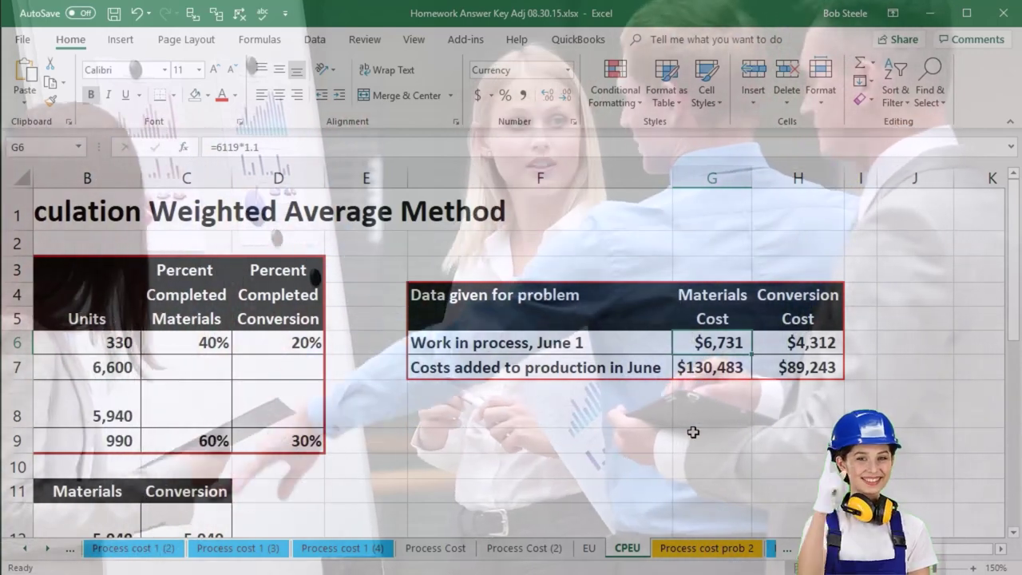
scroll(459, 452, left, 2)
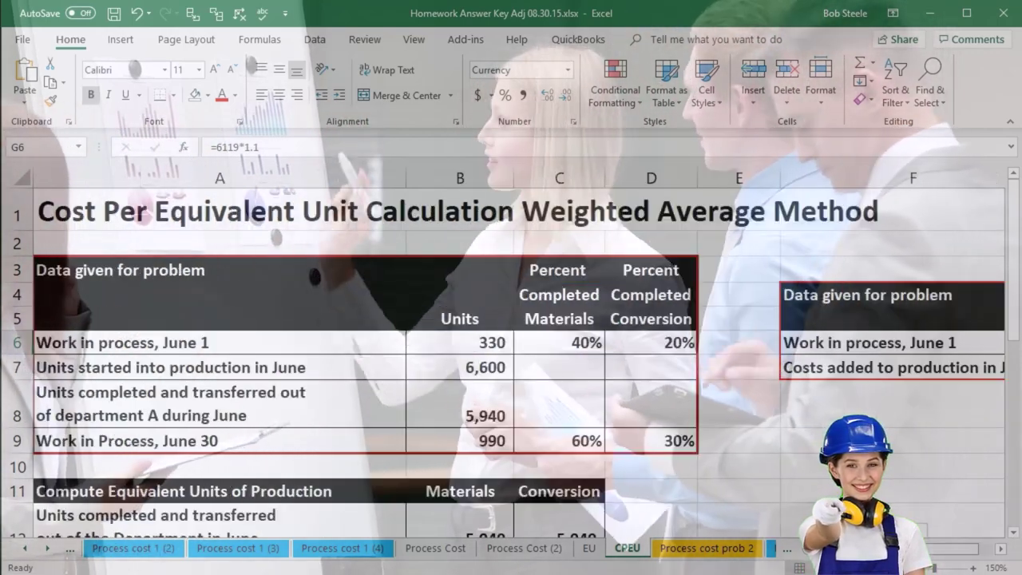
scroll(459, 453, down, 2)
click(459, 453)
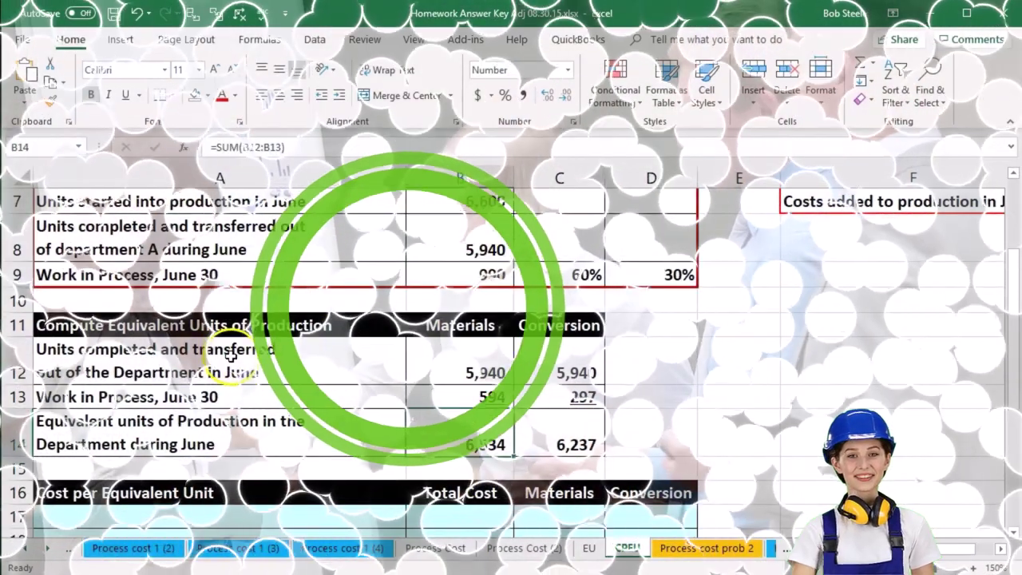
click(232, 358)
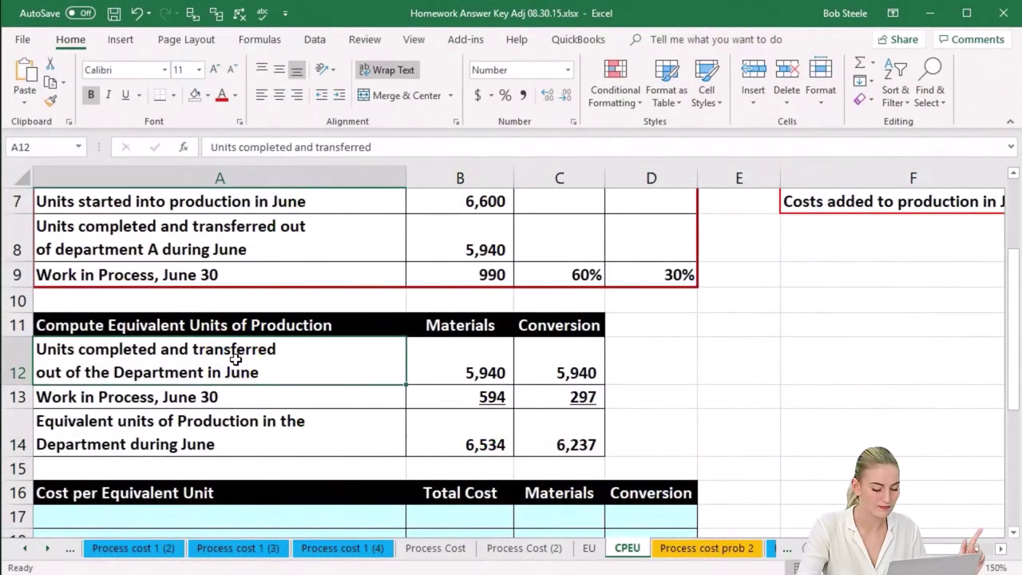
click(262, 415)
click(270, 399)
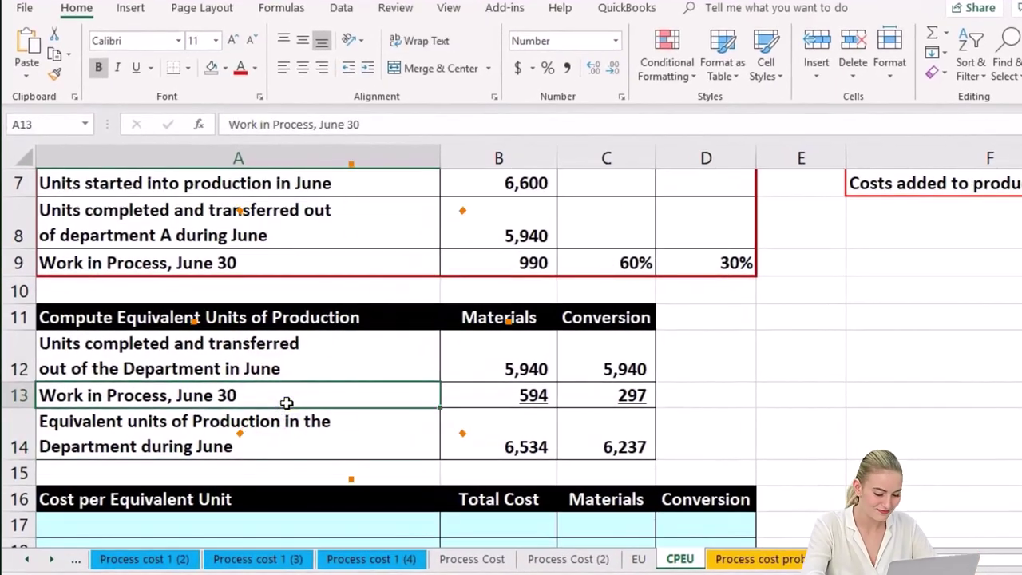
key(Right)
key(Right)
key(Right)
key(Right)
key(Right)
key(Right)
key(Right)
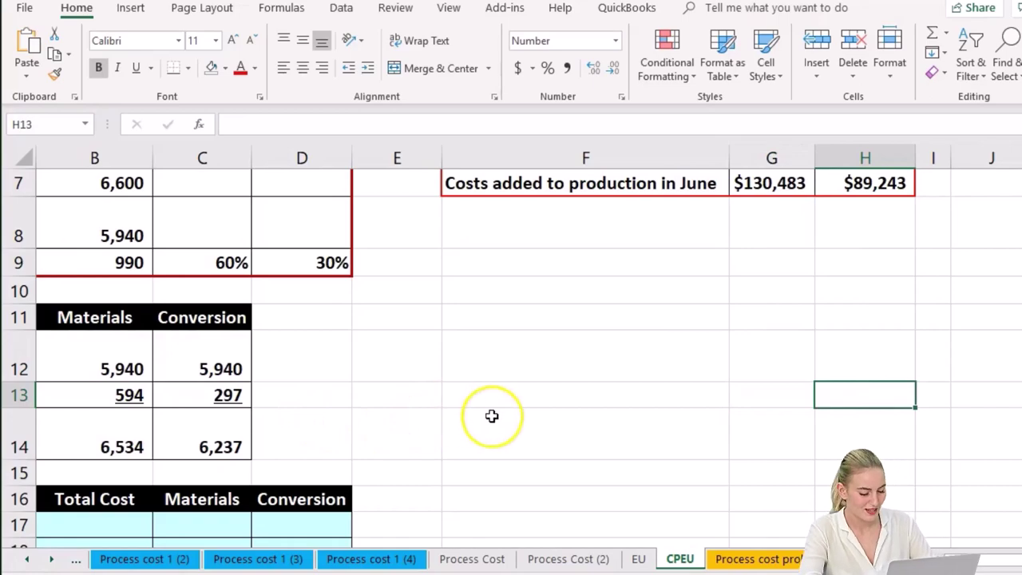
scroll(492, 416, up, 2)
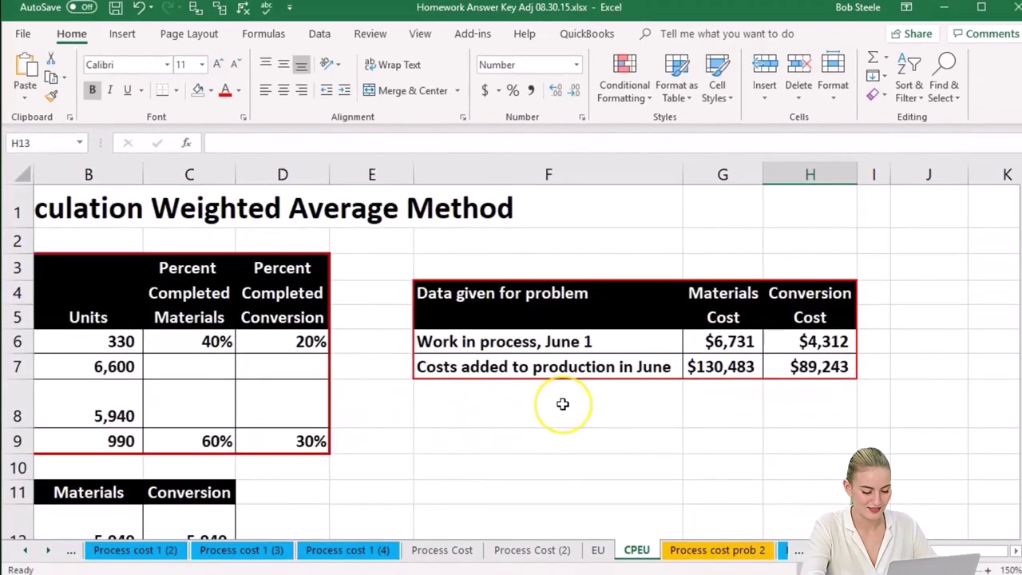
drag(420, 217, 511, 426)
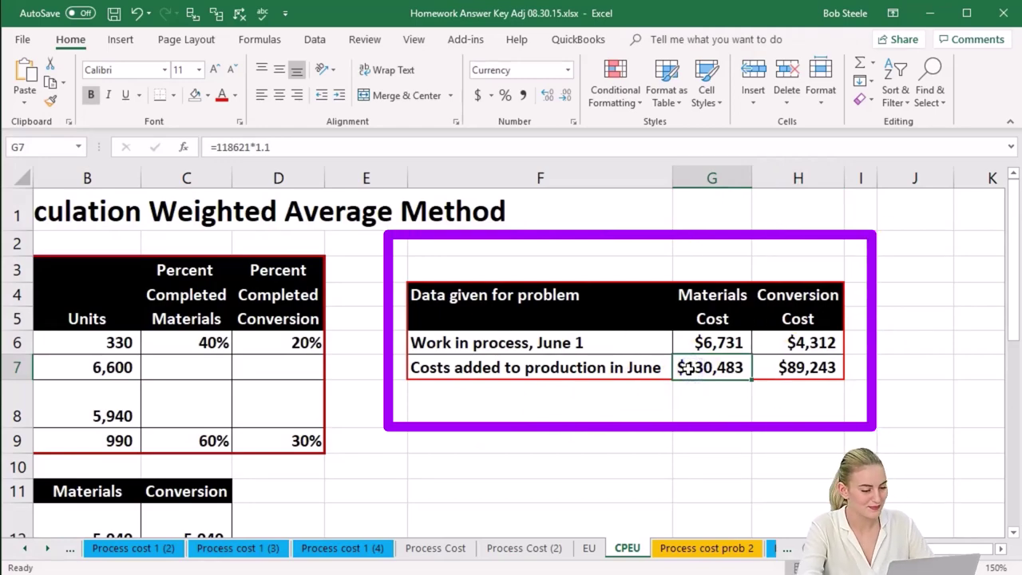
key(Escape)
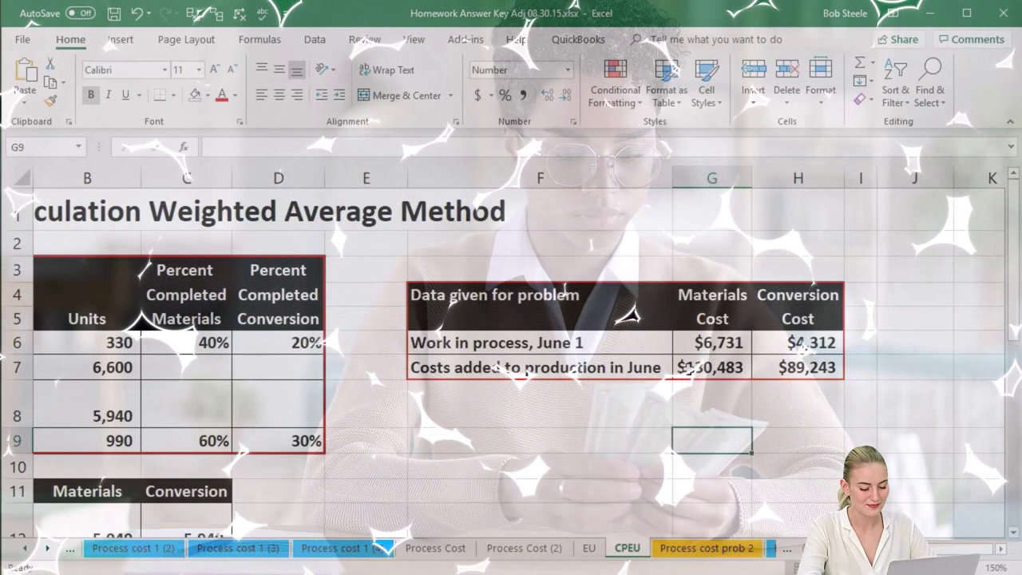
key(Home)
key(Down)
key(Down)
key(Down)
key(Down)
key(Down)
key(Down)
key(Down)
key(Down)
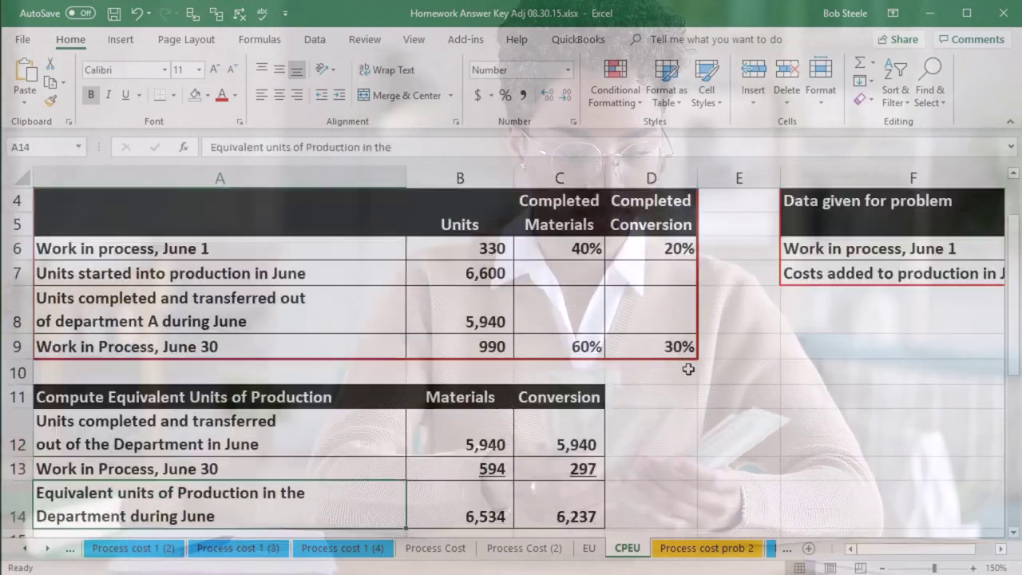
key(Down)
key(Down)
key(Down)
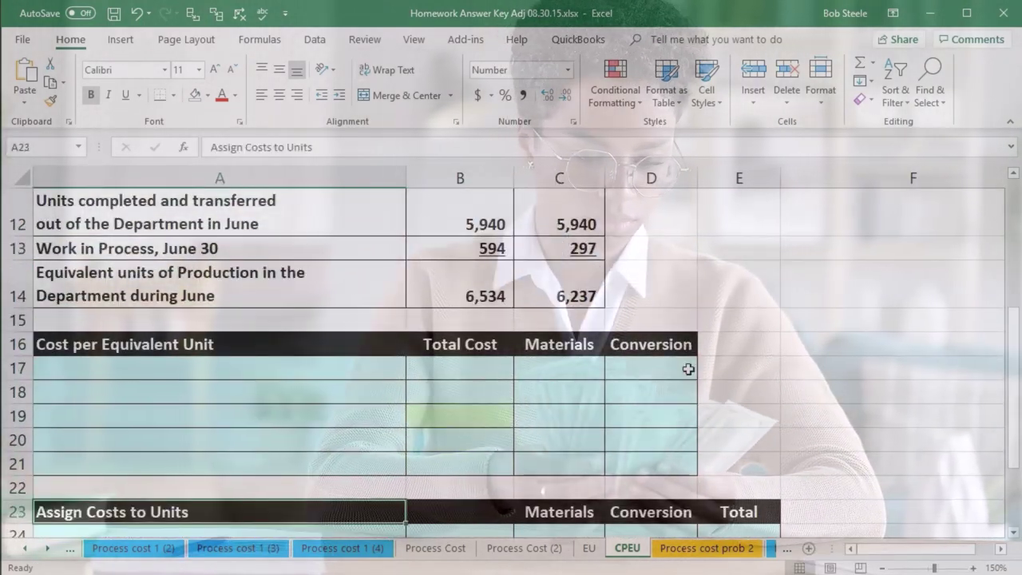
Link C17 to the beginning materials cost in the given problem data.
click(282, 372)
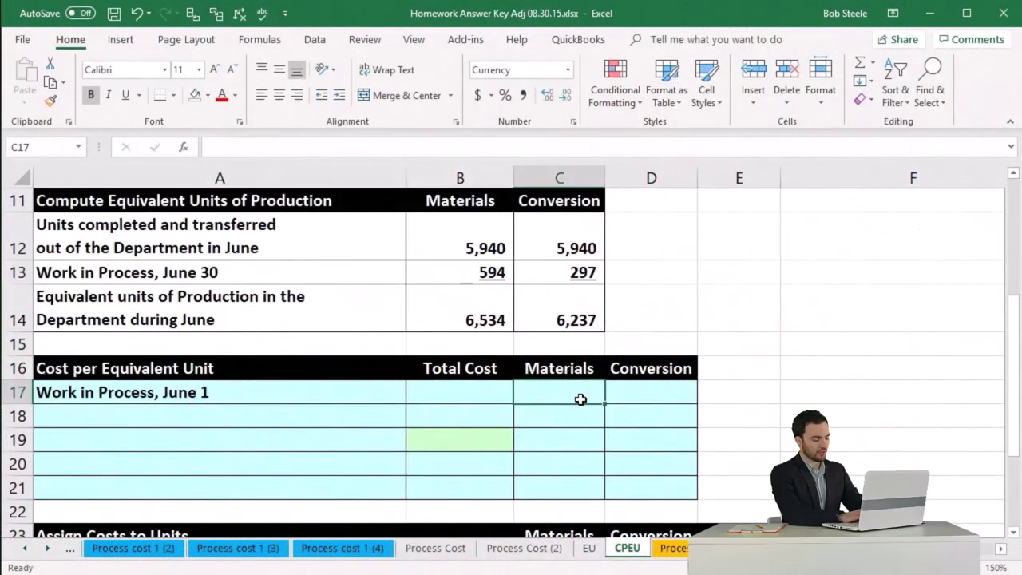
key(Right)
key(Right)
key(Right)
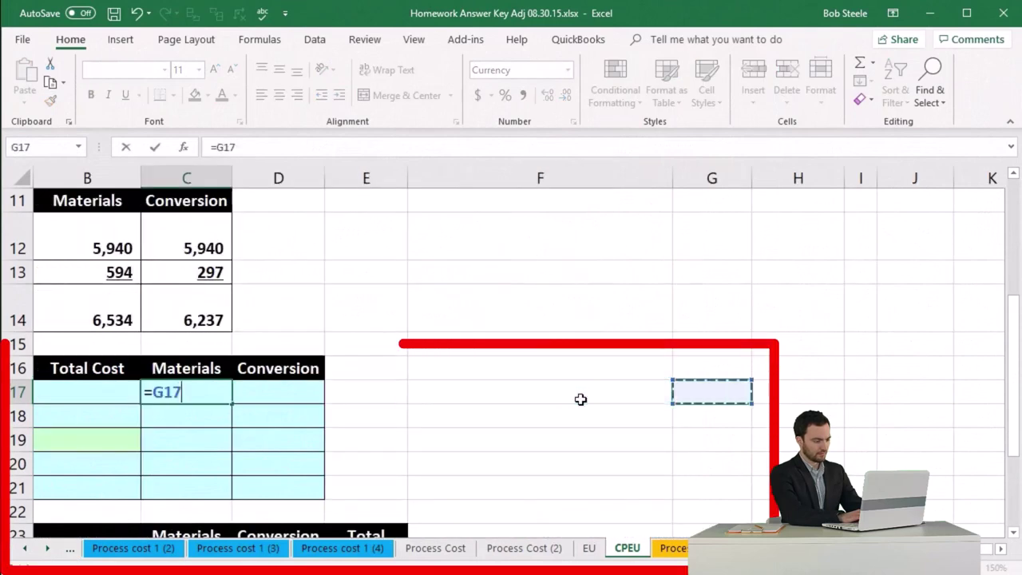
key(Up)
key(Up)
key(Up)
key(Up)
key(Up)
key(Up)
key(Up)
key(Up)
key(Up)
key(Right)
key(Right)
key(Up)
key(Up)
key(Up)
key(Up)
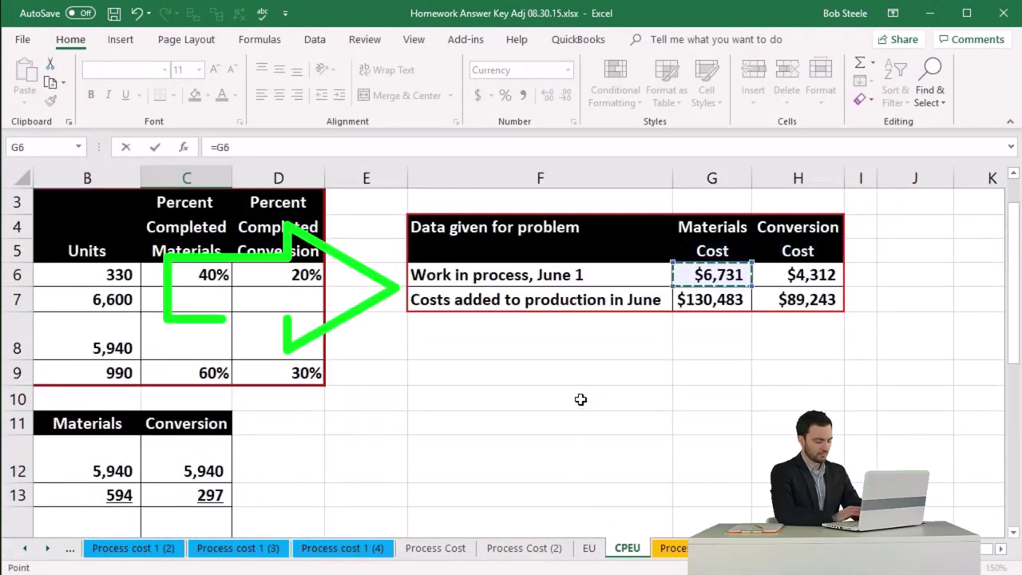
key(Return)
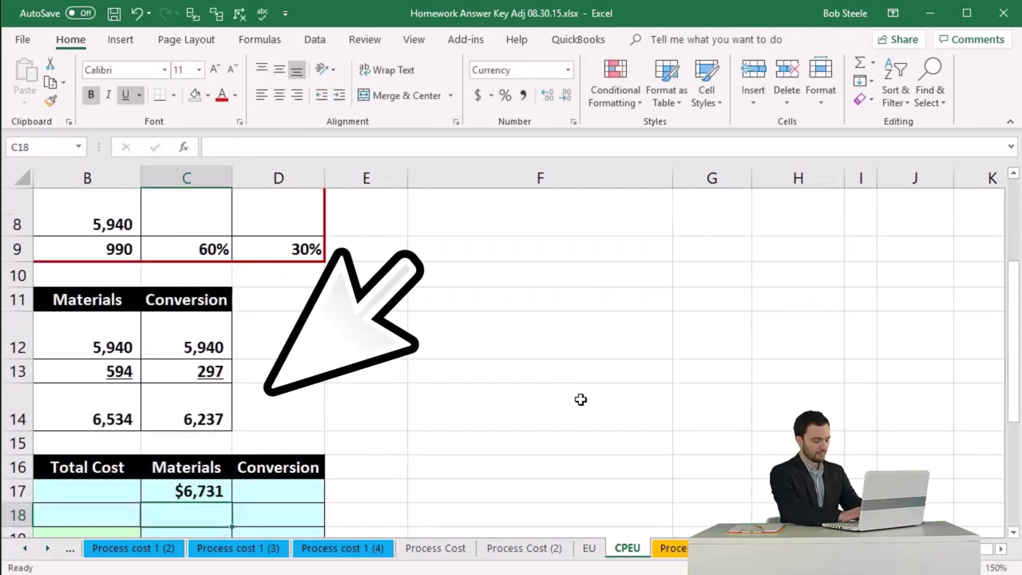
Link D17 to the $4,312 June 1 conversion cost with =H6.
key(Return)
key(Left)
key(Up)
key(Up)
key(Up)
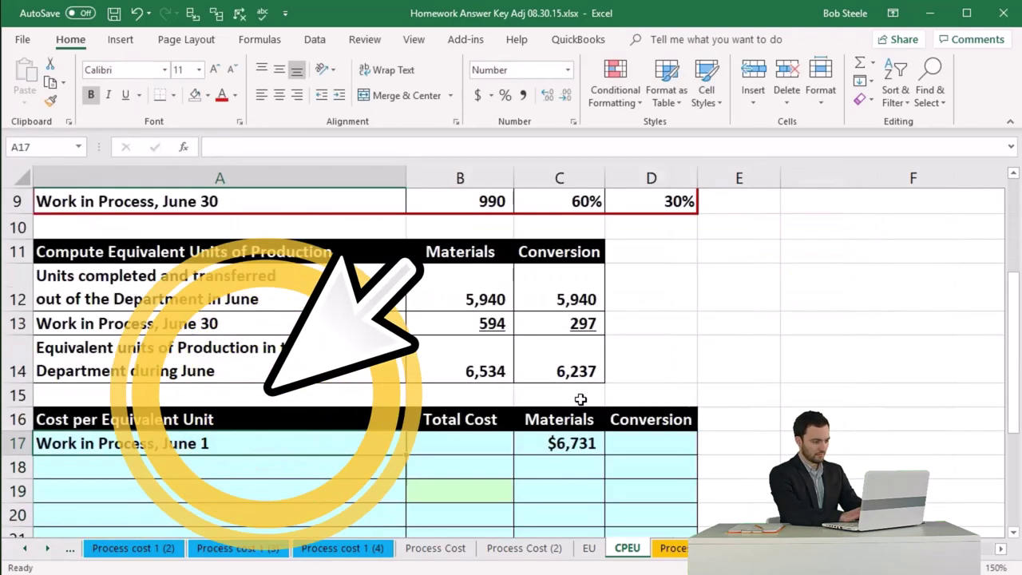
key(Right)
key(Right)
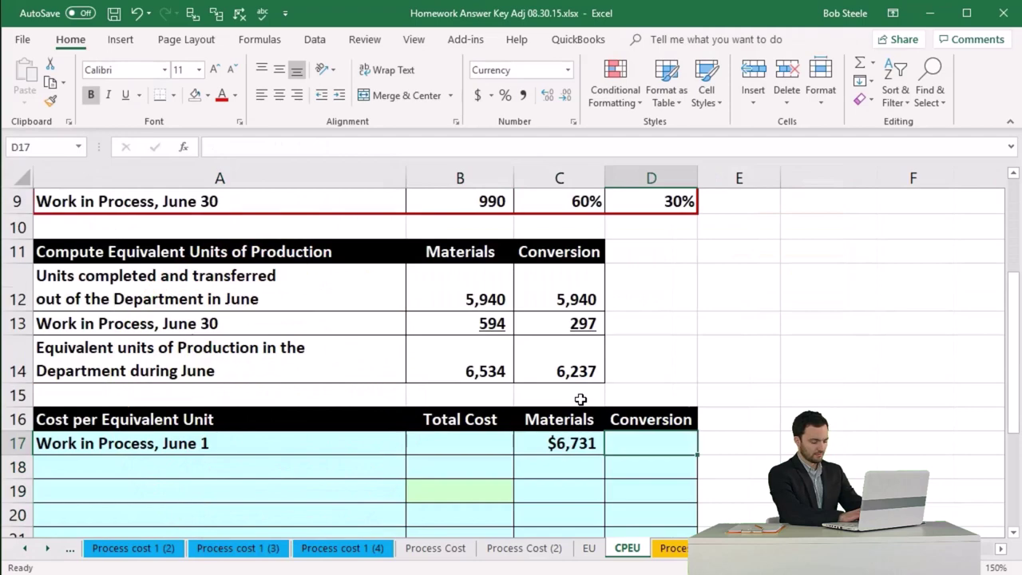
key(Right)
key(Right)
key(Up)
key(Up)
key(Up)
key(Up)
key(Up)
key(Up)
key(Up)
key(Up)
key(Up)
key(Up)
key(Up)
key(Up)
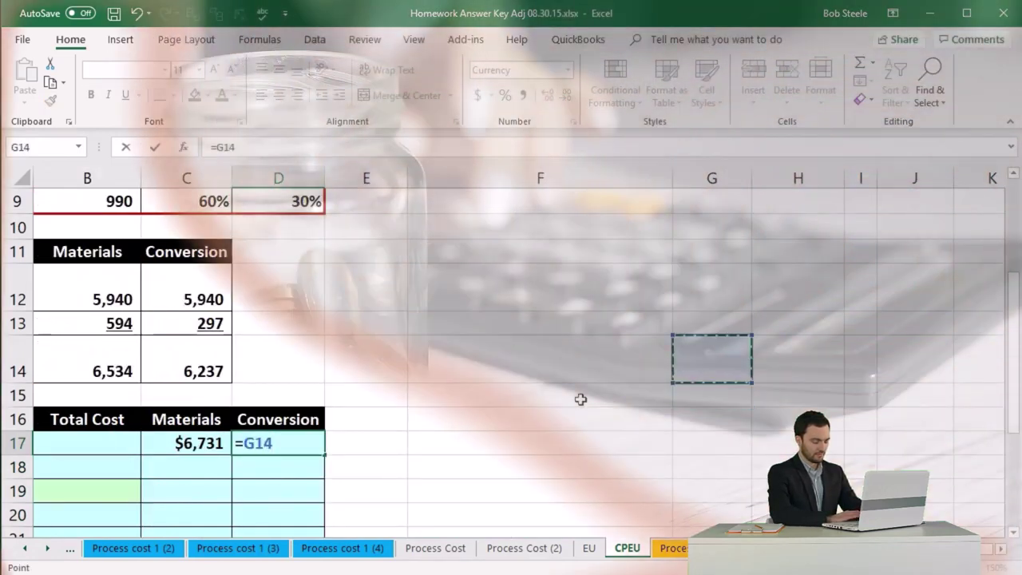
key(Down)
key(Right)
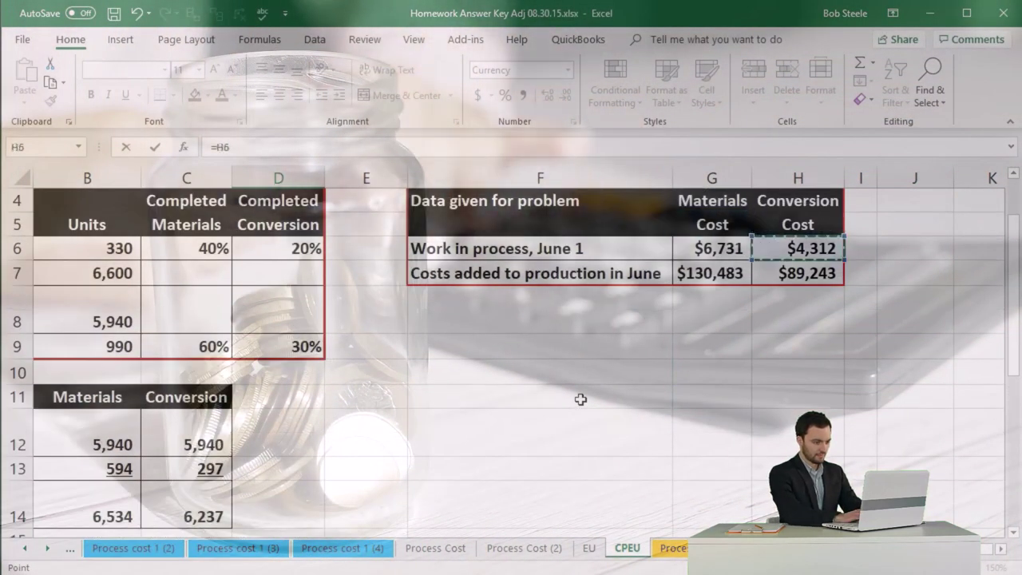
key(Return)
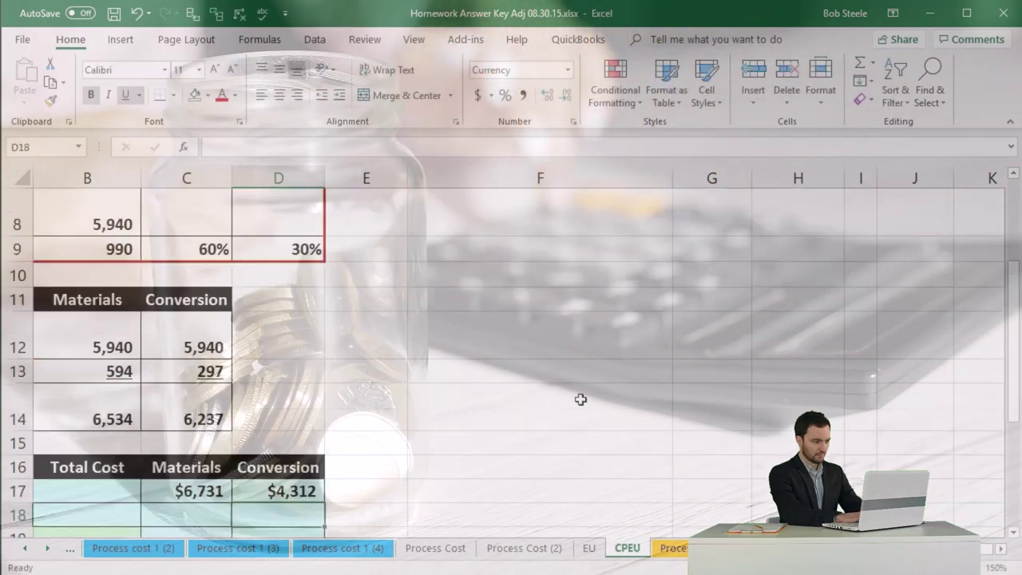
Total the June 1 work in process in B17 with =SUM(C17:D17), giving $11,043.
key(Down)
key(Left)
key(Left)
key(Up)
key(Up)
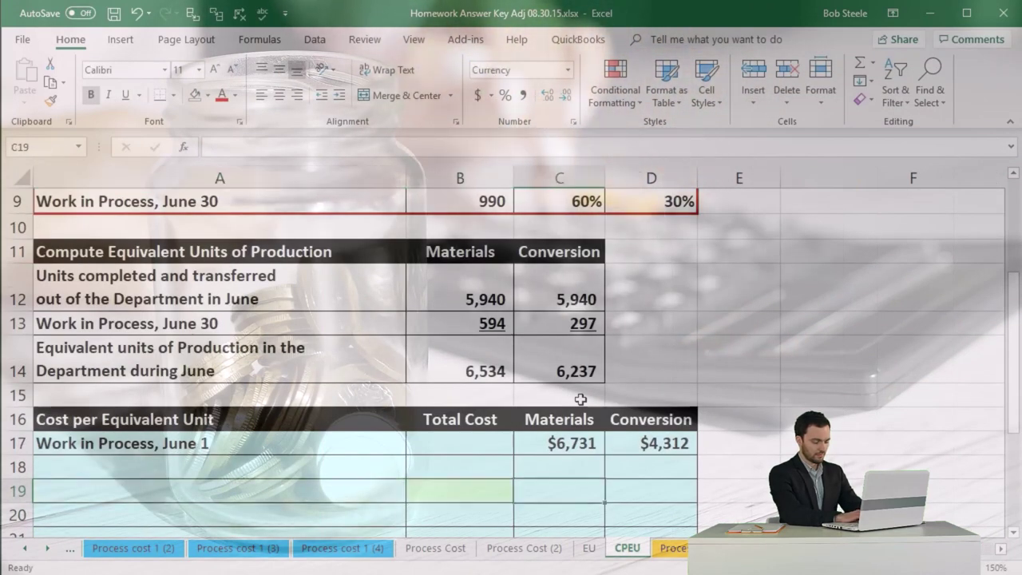
drag(578, 439, 615, 438)
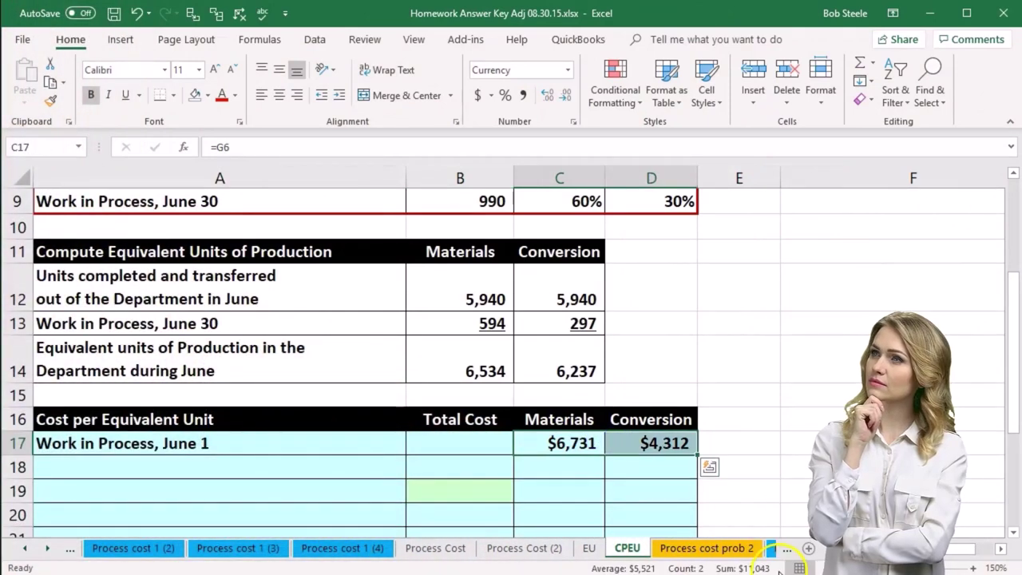
click(475, 441)
text(=)
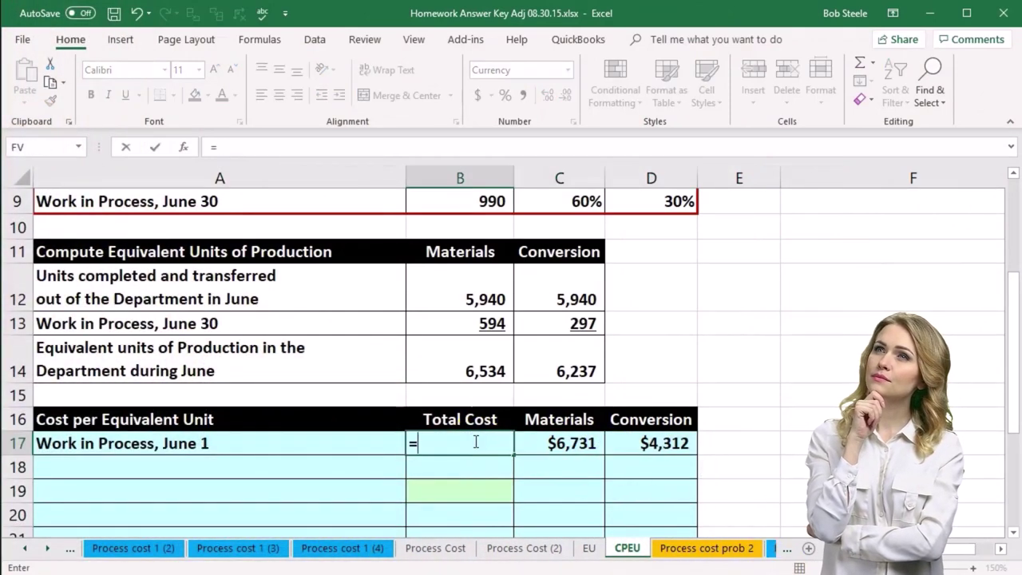
text(sum()
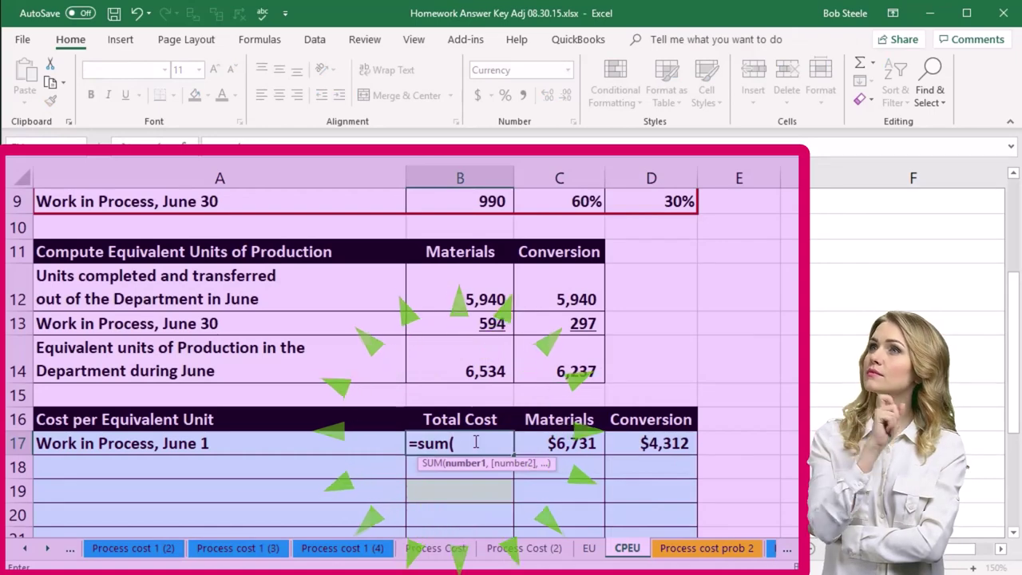
drag(558, 443, 651, 443)
key(Return)
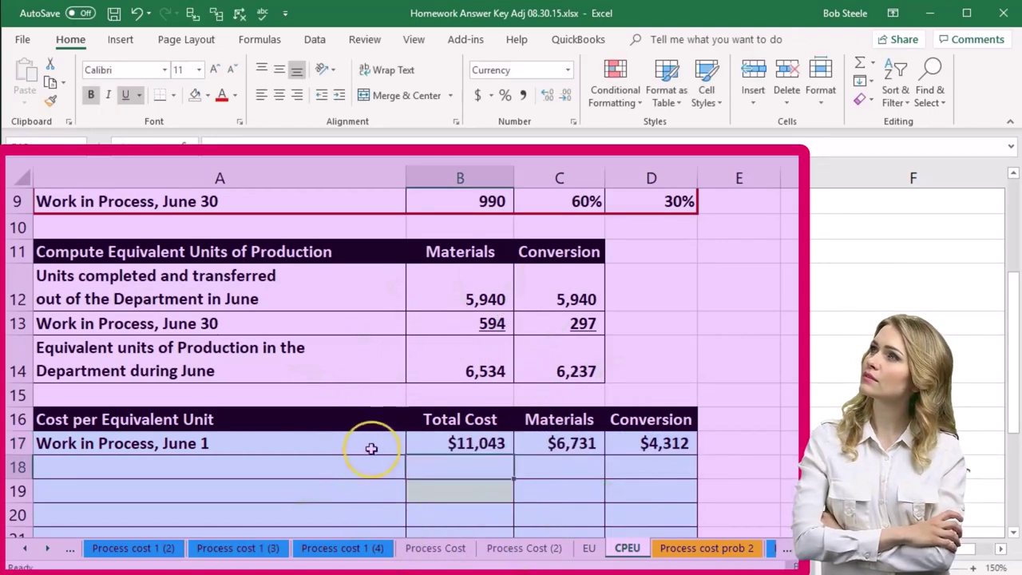
scroll(371, 449, down, 1)
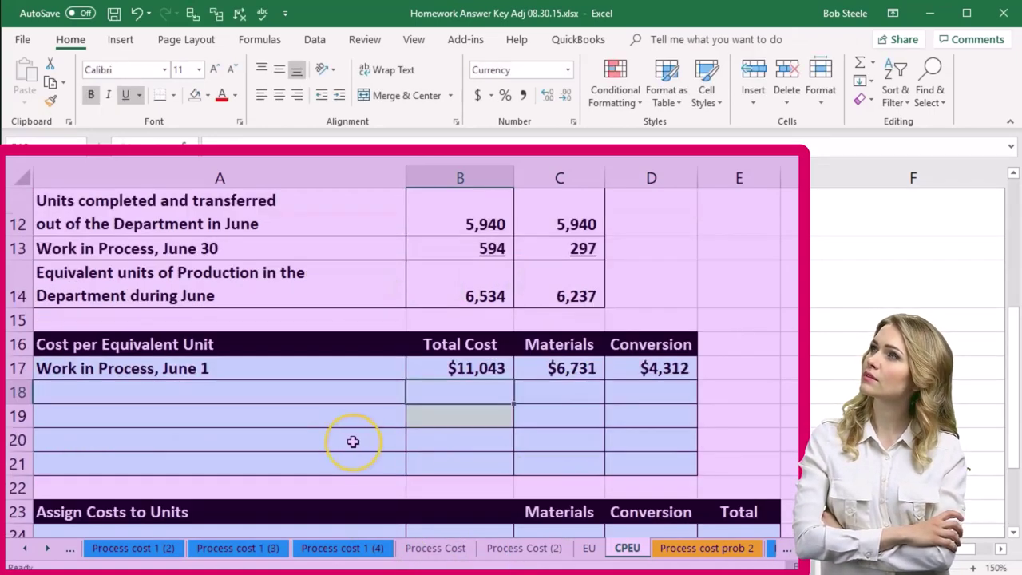
click(424, 382)
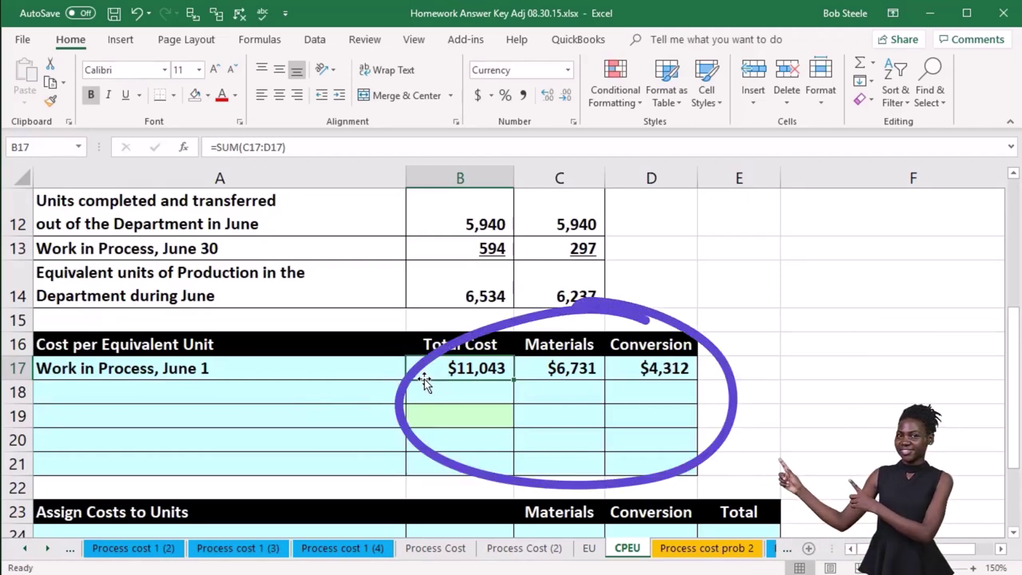
Label row 18 'Cost added' and link C18 to $130,483 materials with =G7.
key(Down)
key(Left)
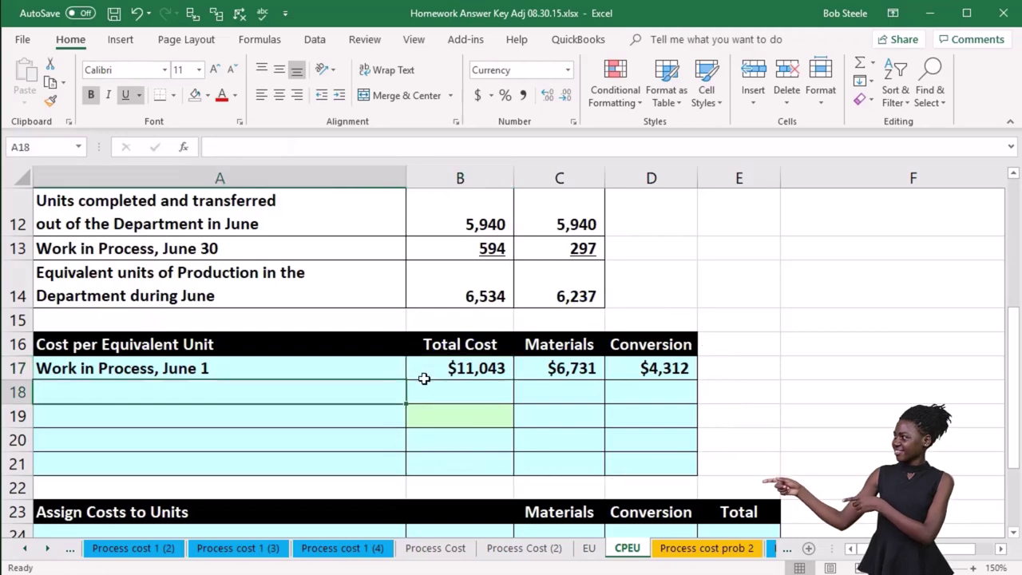
text(Co)
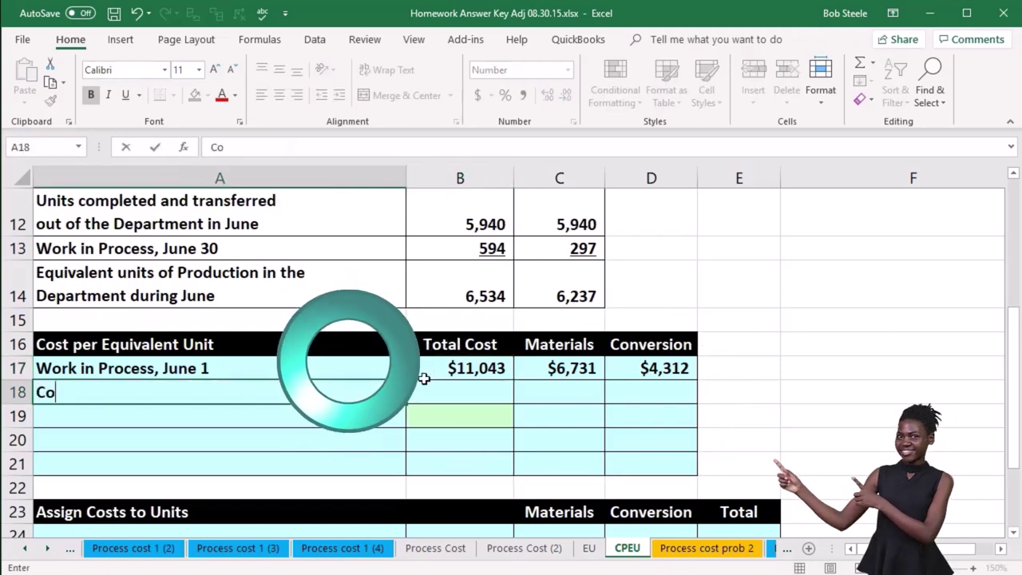
text(st ad)
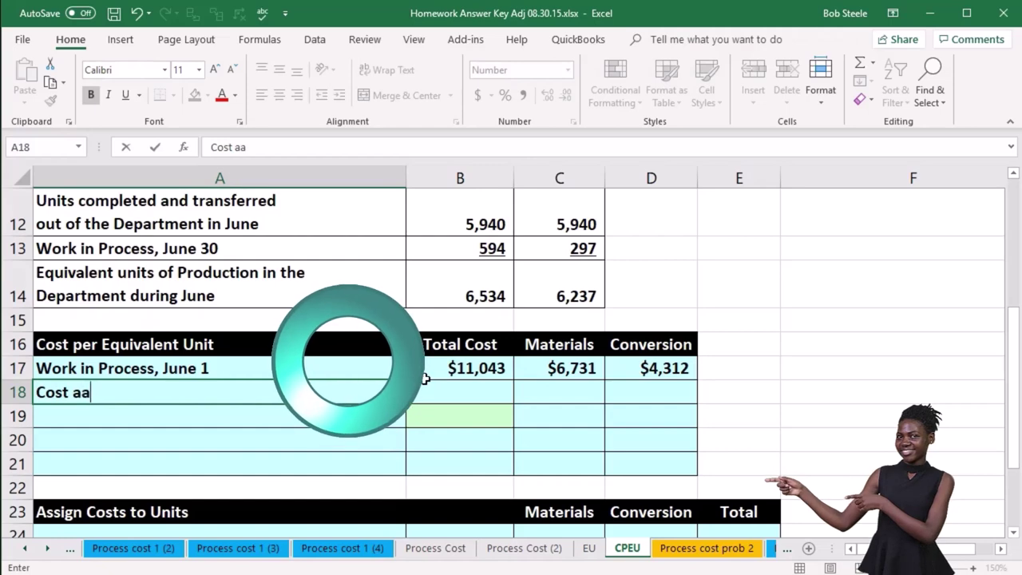
text(ded)
key(Tab)
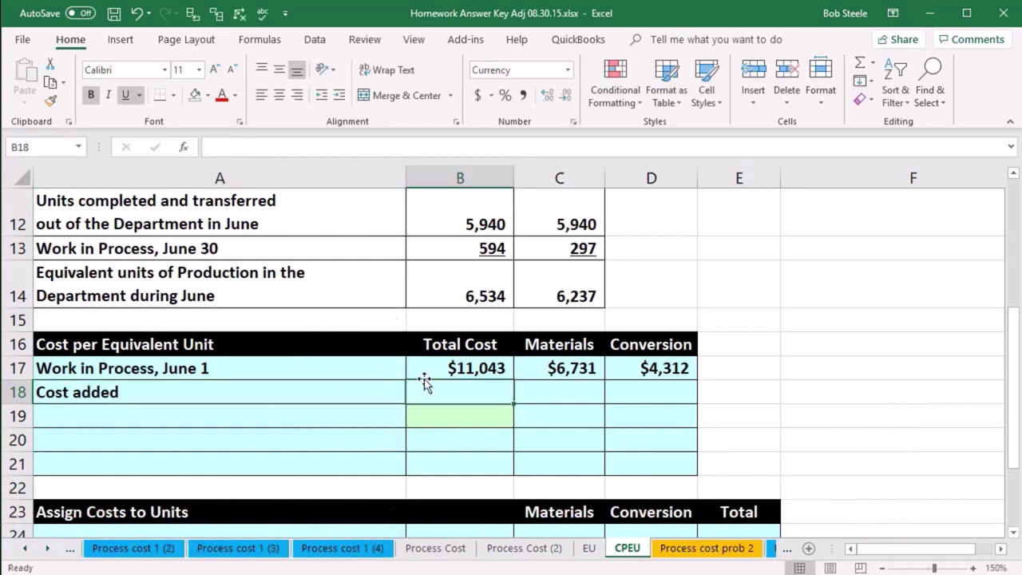
text(=)
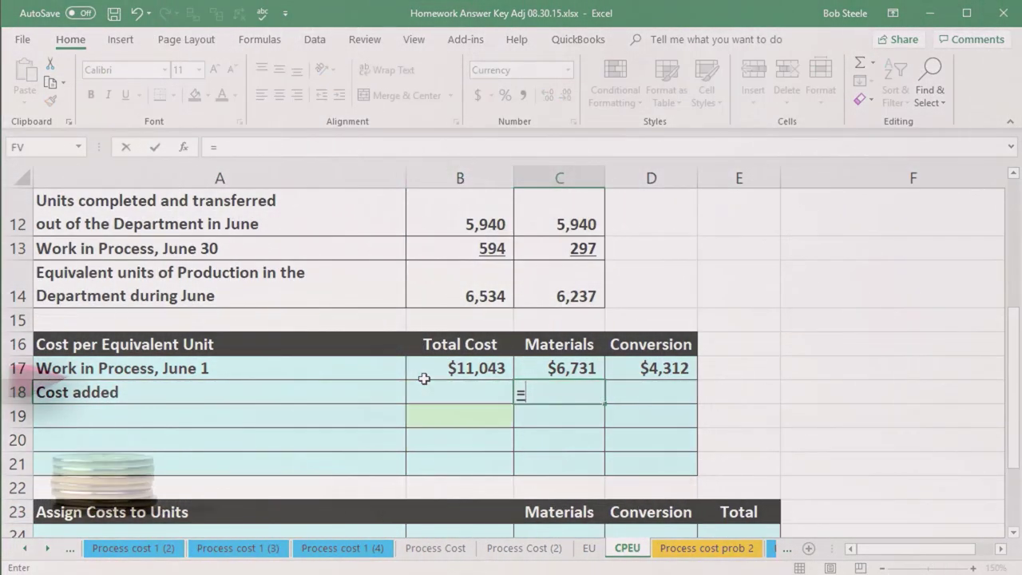
key(Right)
key(Right)
key(Right)
key(Right)
key(Up)
key(Up)
key(Up)
key(Up)
key(Up)
key(Up)
key(Up)
key(Up)
key(Up)
key(Up)
key(Up)
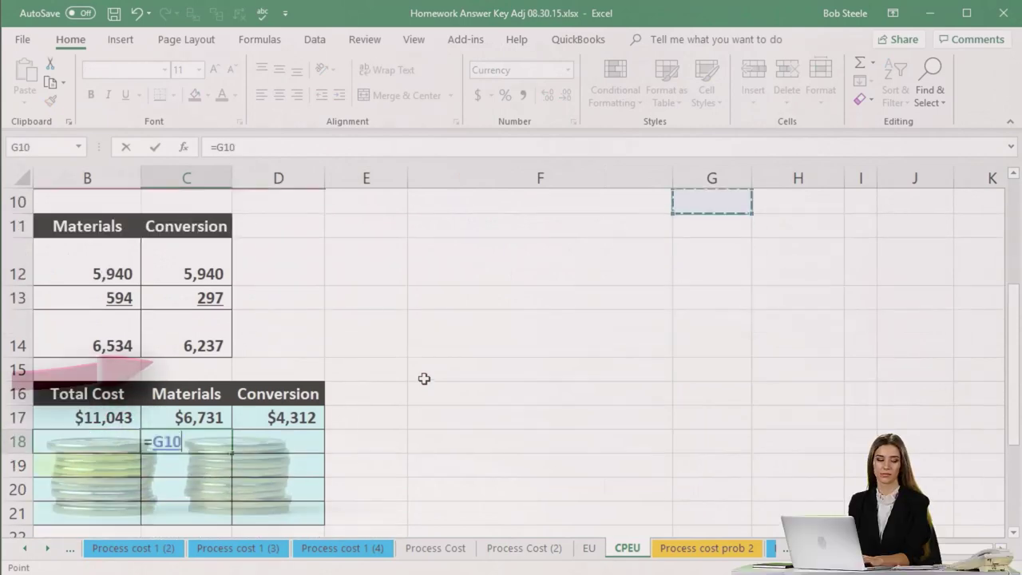
key(Up)
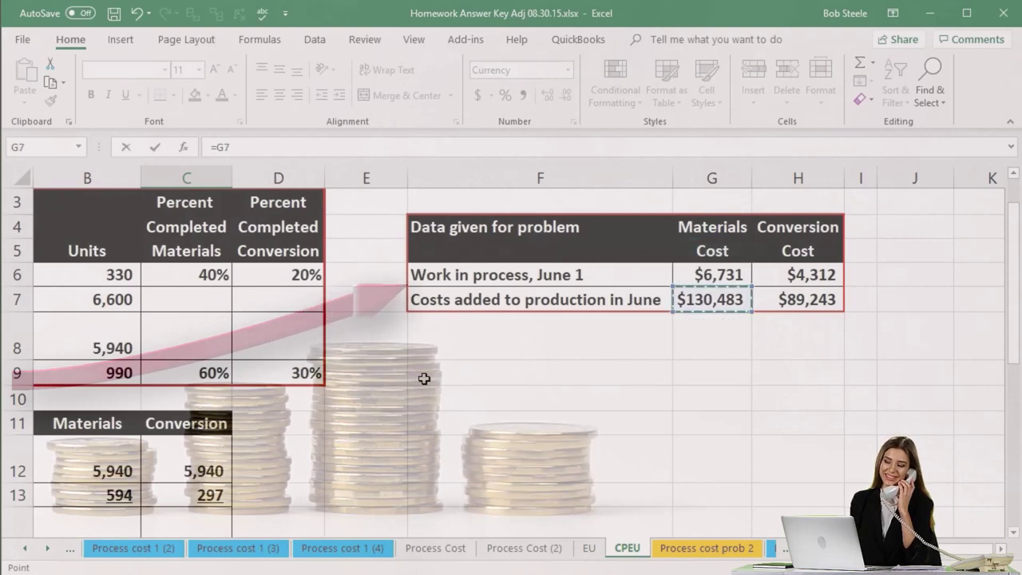
key(Return)
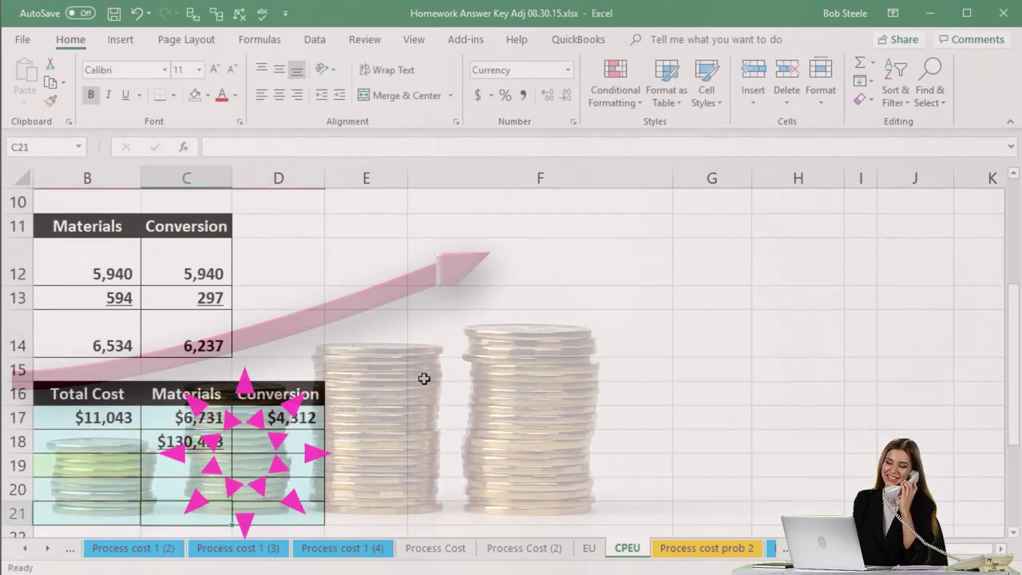
Link D18 to the $89,243 conversion cost added with =H7.
key(Up)
key(Left)
key(Left)
key(Right)
key(Right)
key(Right)
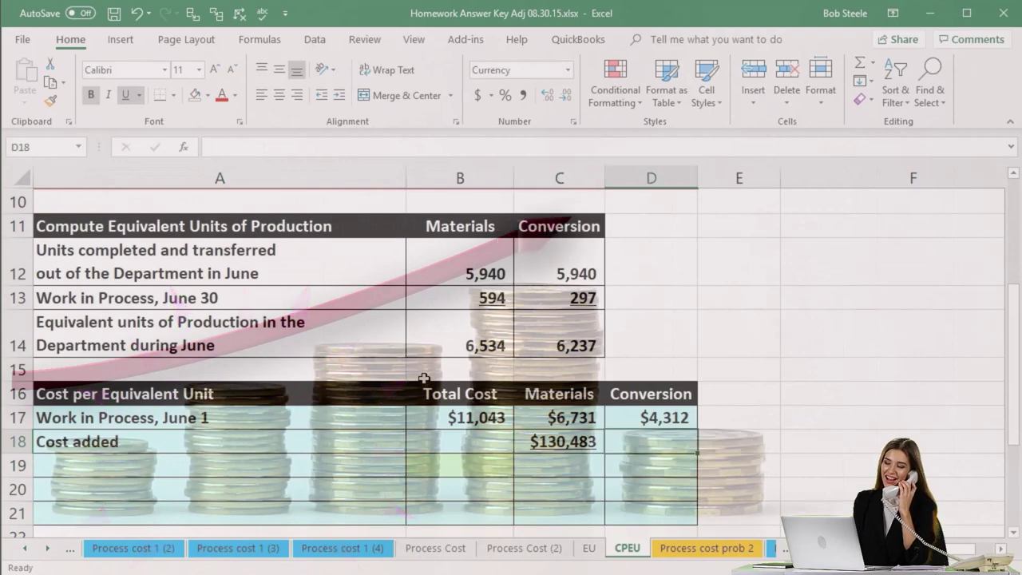
text(=)
key(Right)
key(Right)
key(Right)
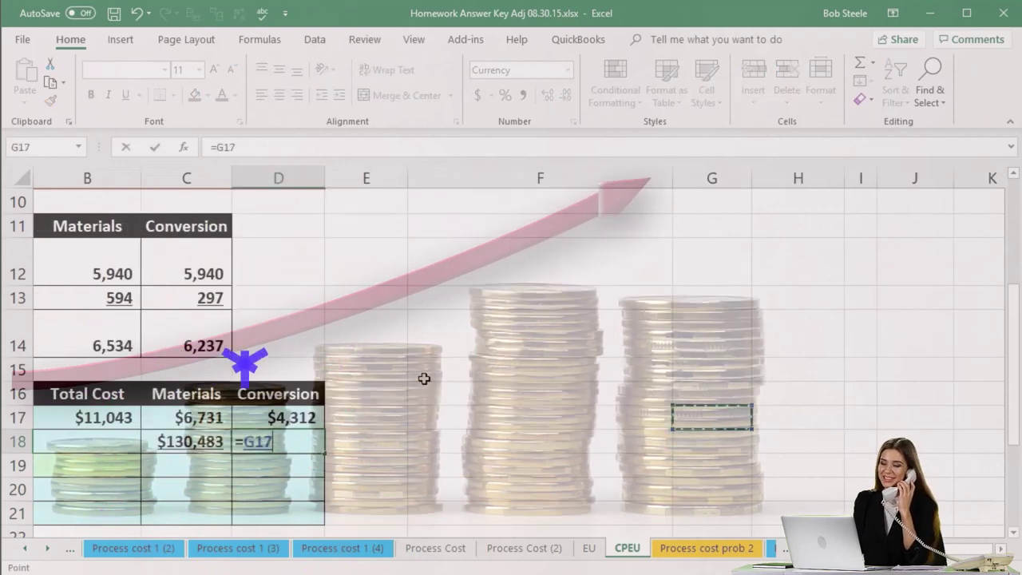
key(Up)
key(Up)
key(Up)
key(Up)
key(Up)
key(Up)
key(Up)
key(Up)
key(Up)
key(Up)
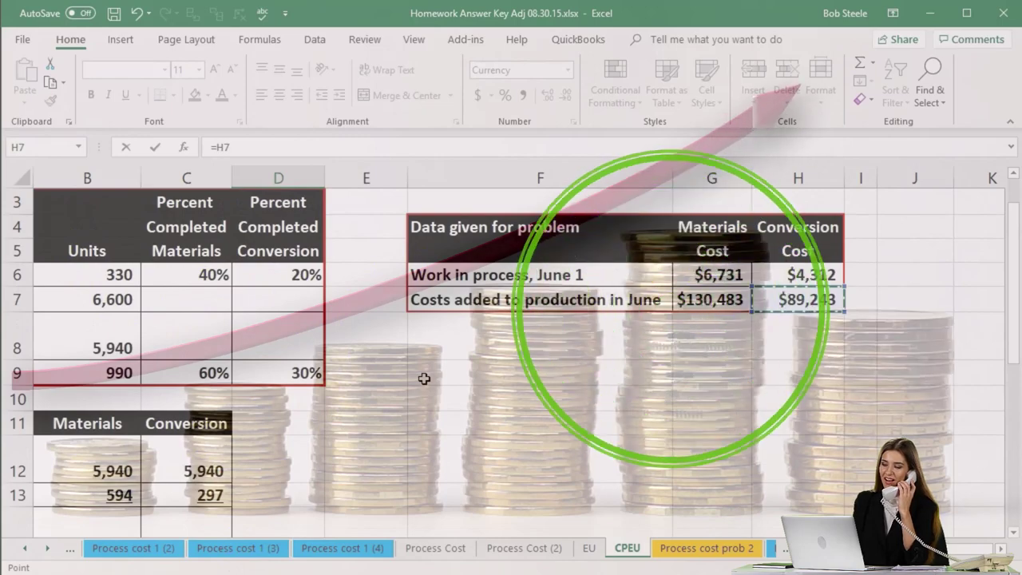
key(Return)
key(Return)
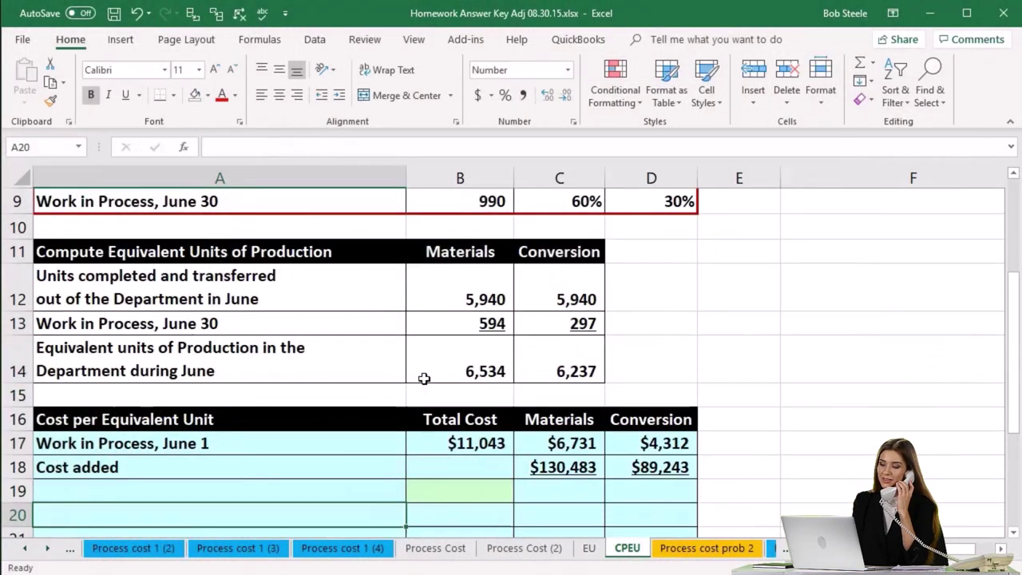
scroll(424, 378, down, 2)
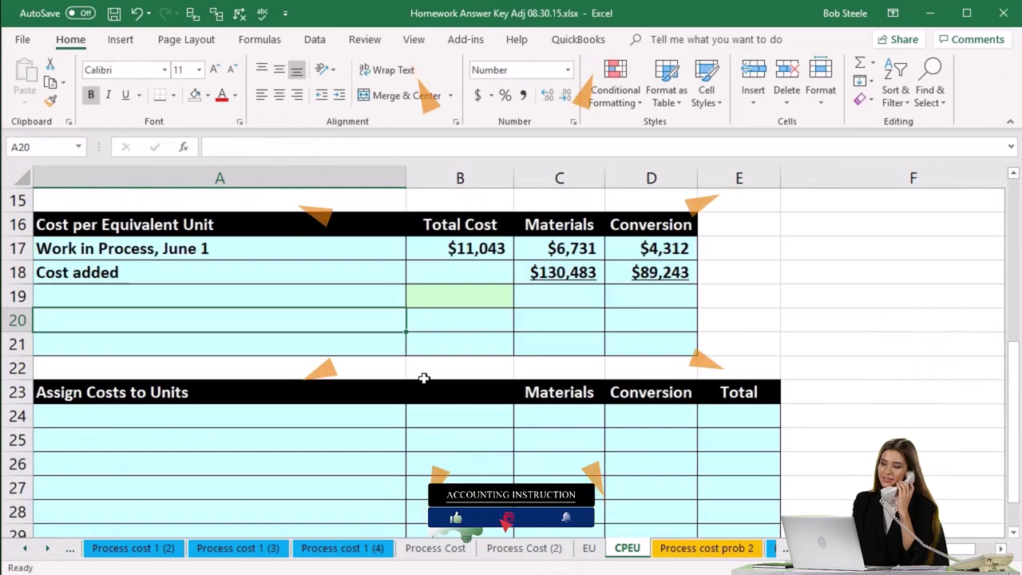
Label row 19 'Total Costs' and total cost added in B18 with =SUM(C18:D18), $219,726.
click(191, 302)
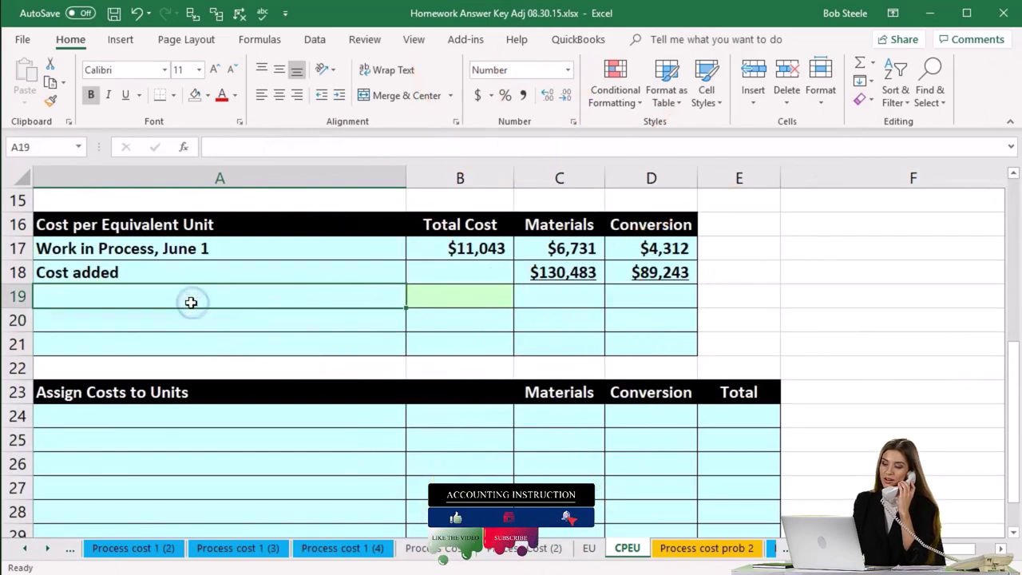
text(Total Cost)
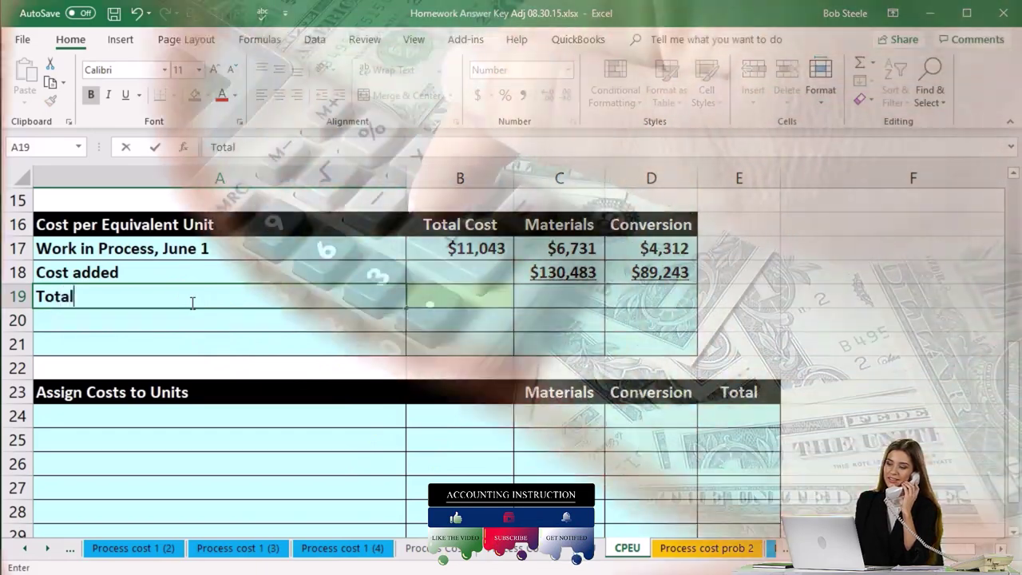
text(s)
key(Tab)
key(Up)
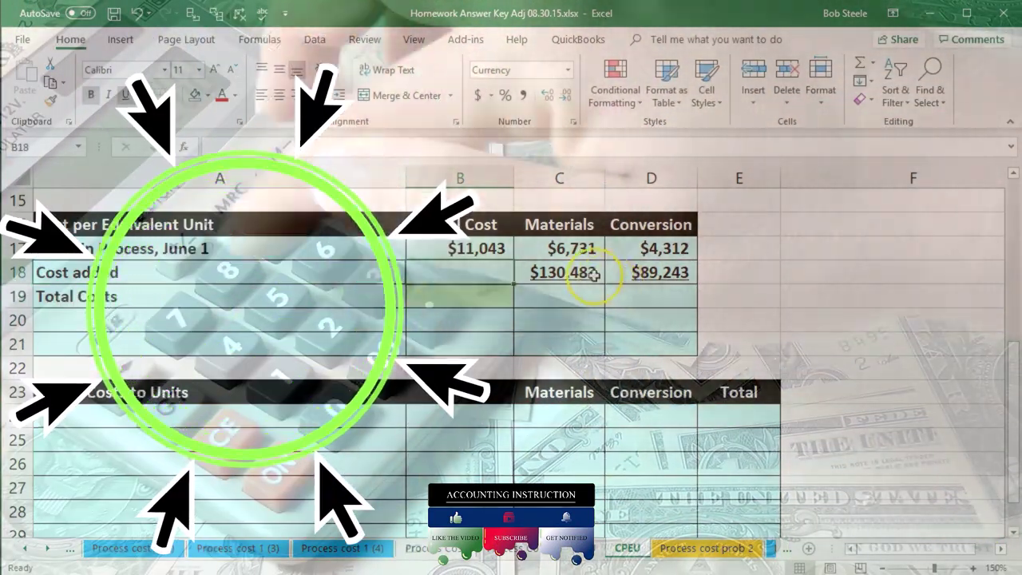
drag(559, 272, 631, 272)
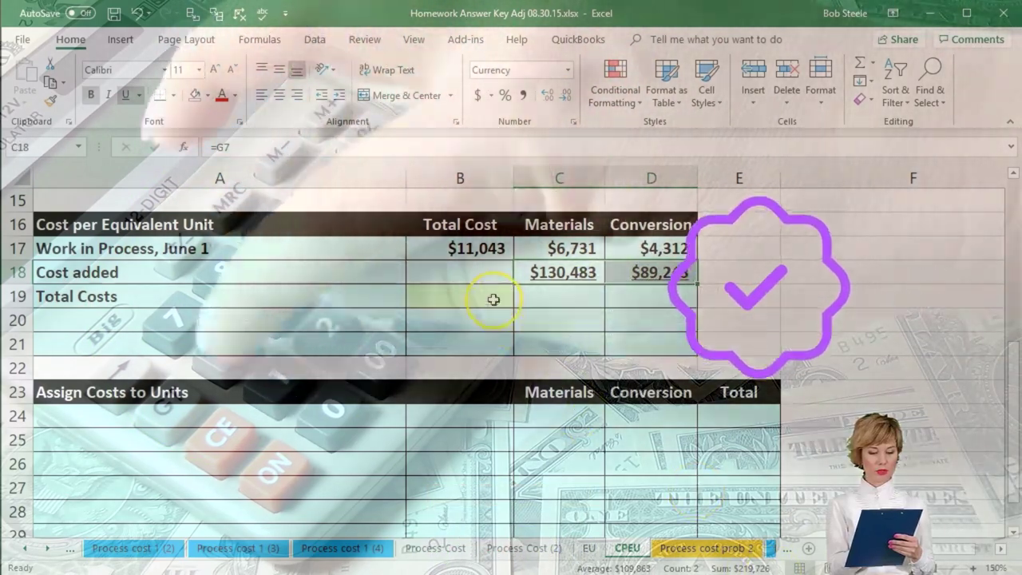
click(474, 270)
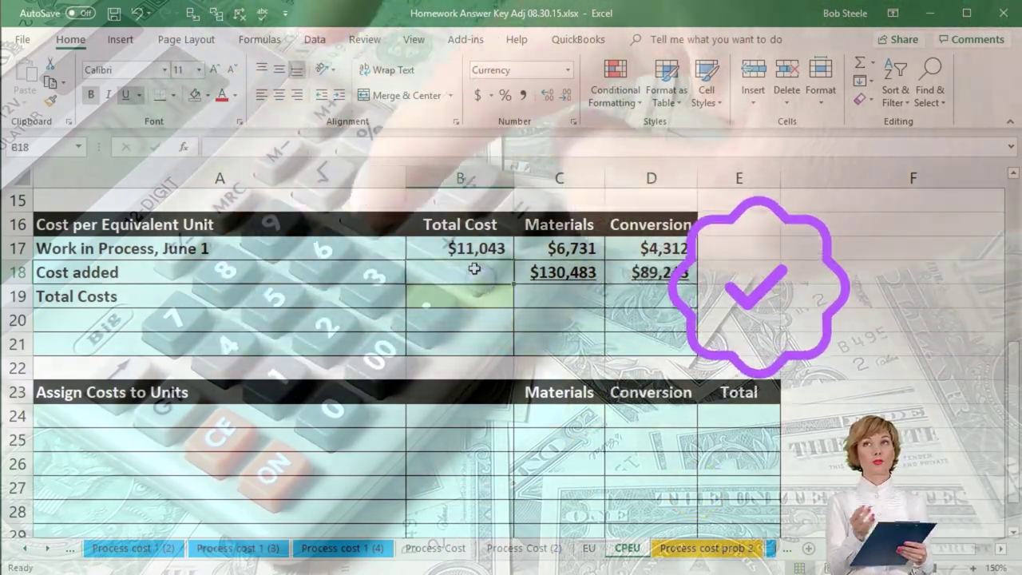
text(=sum()
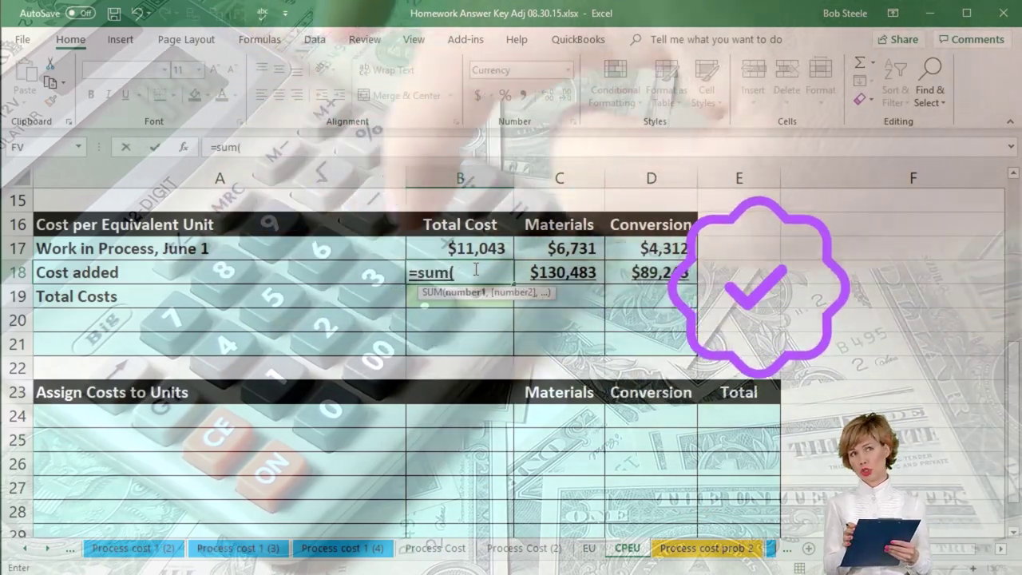
text(c18:d18)
key(Return)
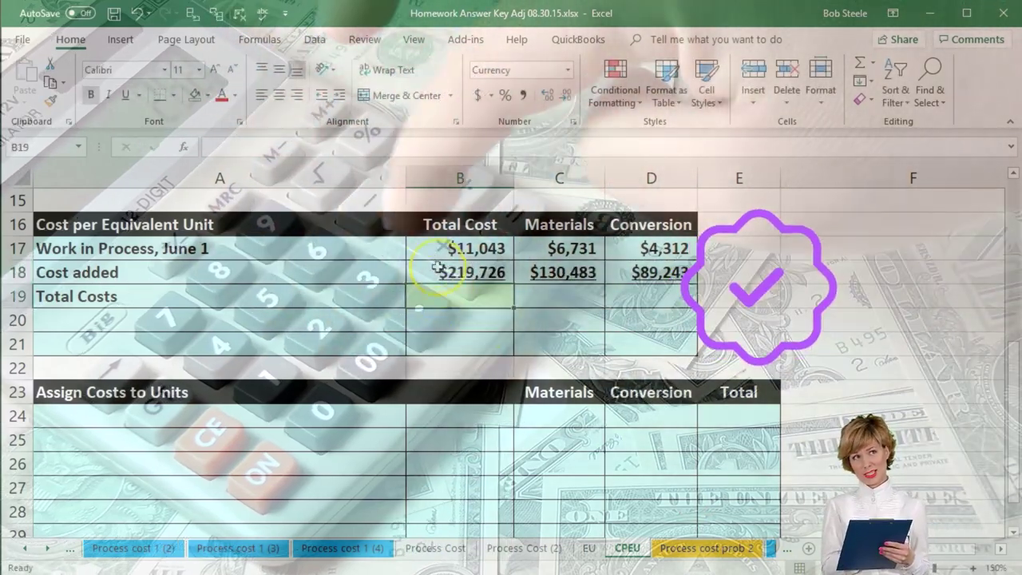
Sum rows 17-18 into Total Costs: $230,769 total, $137,214 materials, $93,555 conversion.
drag(459, 249, 425, 272)
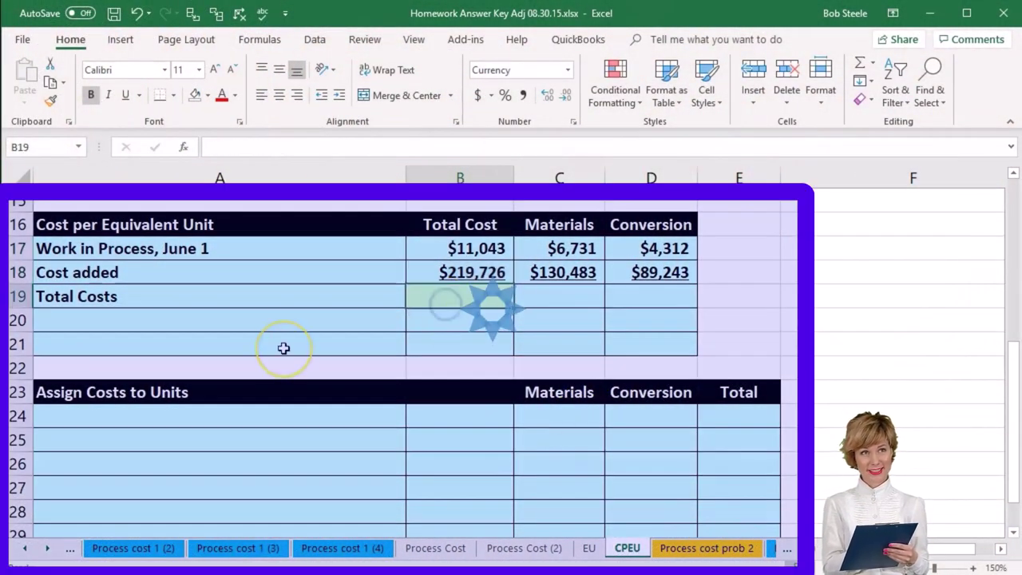
text(=sum(B17:B18)
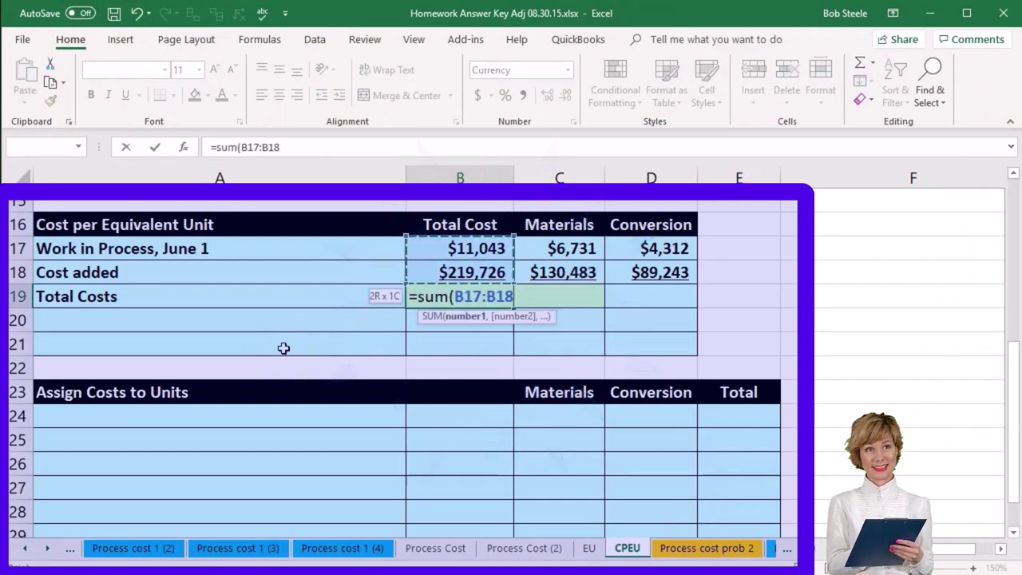
key(Return)
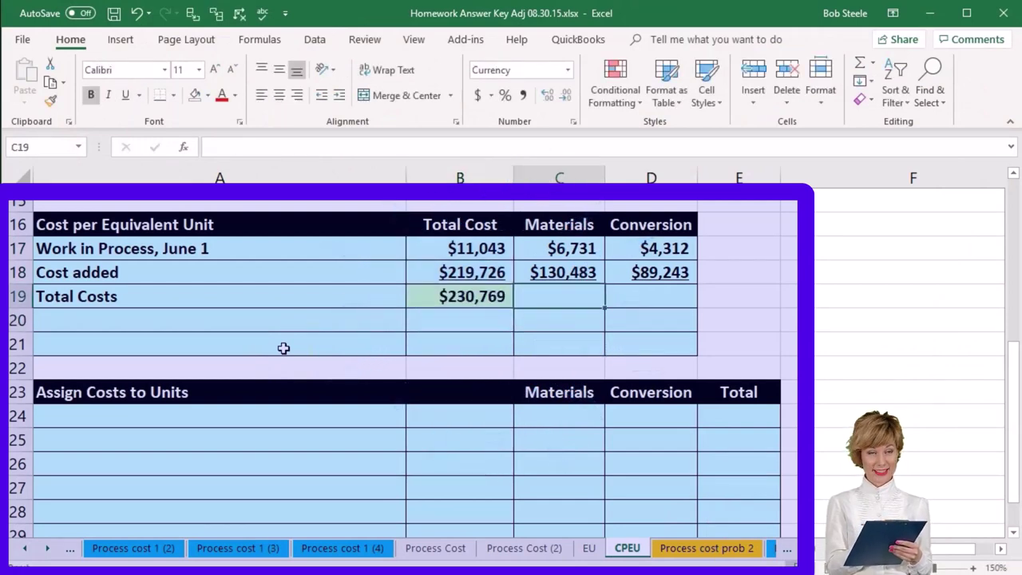
text(=sum(C17:C18)
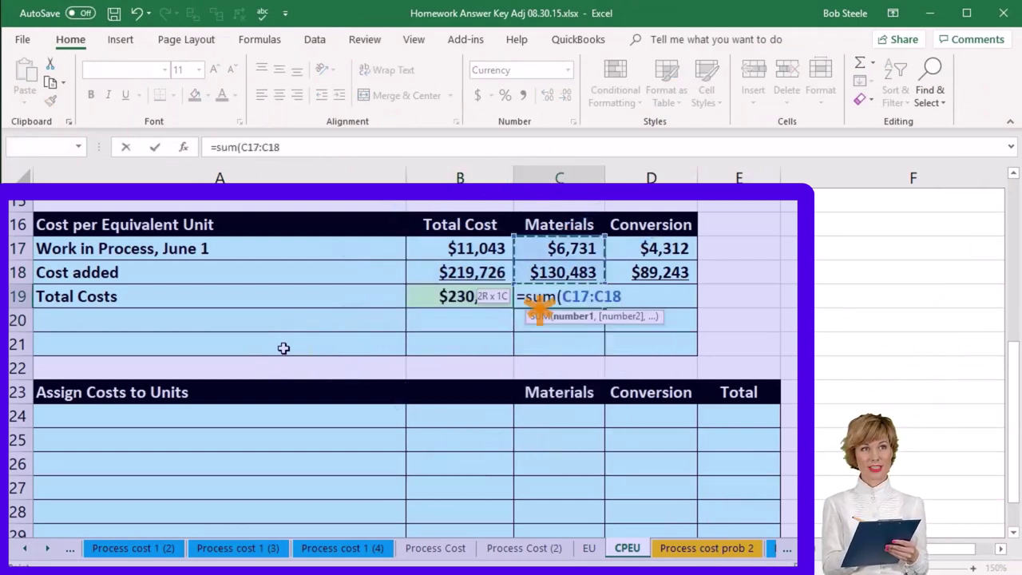
key(Return)
key(Up)
key(Right)
text(=sum()
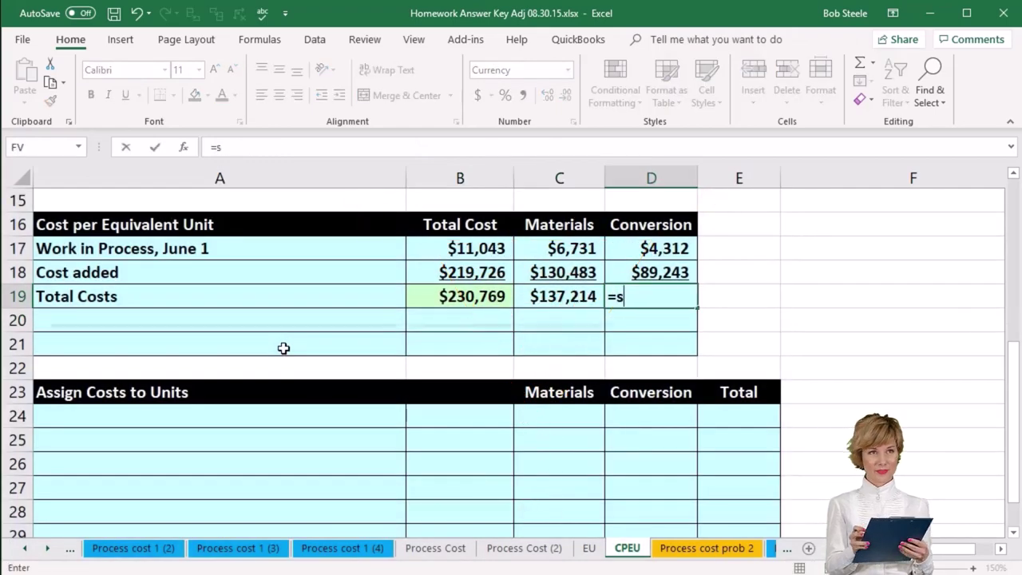
key(Up)
key(shift+Up)
key(Return)
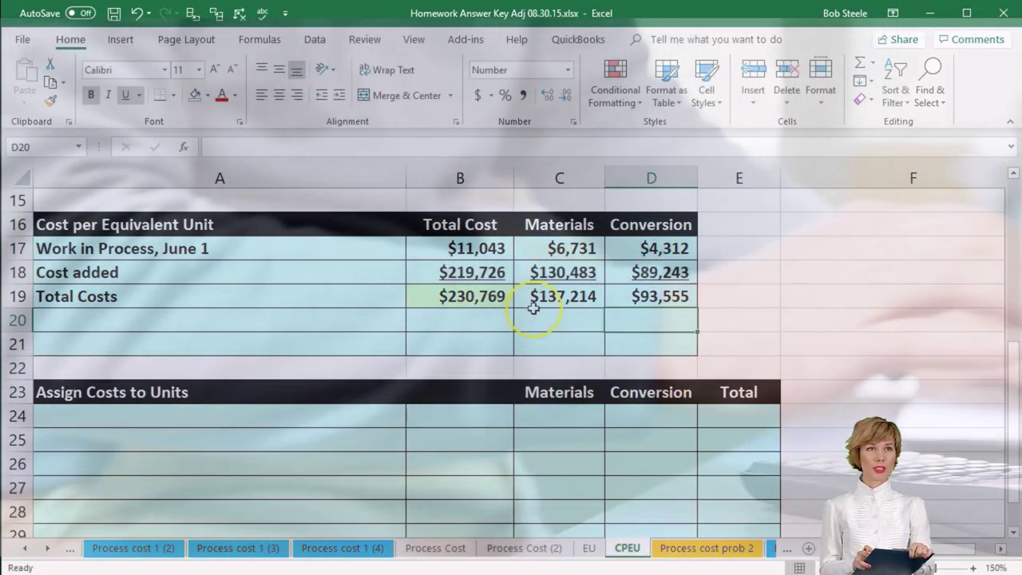
click(537, 298)
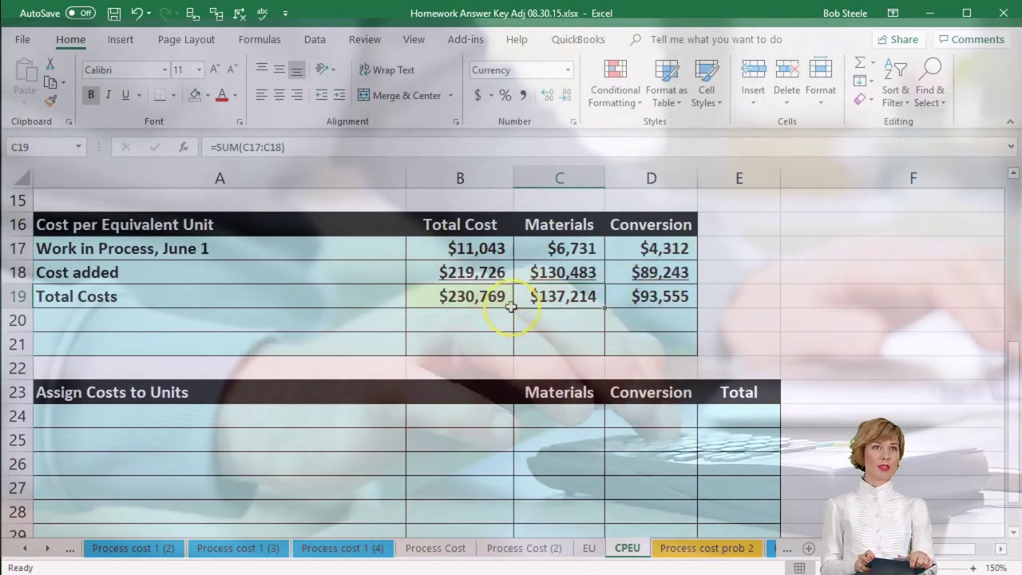
Verify the Total Costs figures against $230,769 and label row 20 'Equivalent Units'.
drag(558, 303, 610, 300)
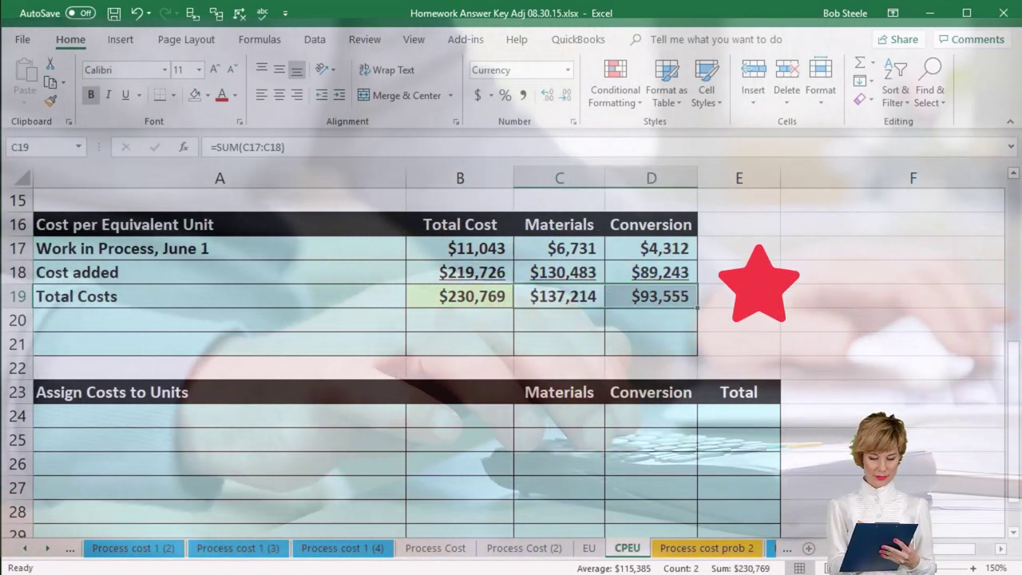
click(467, 302)
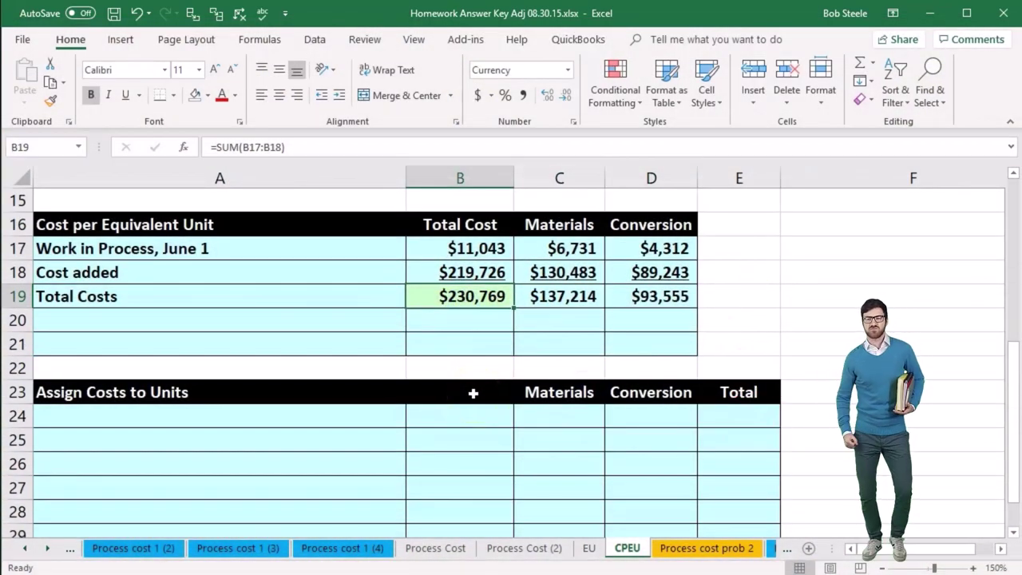
key(Down)
key(Left)
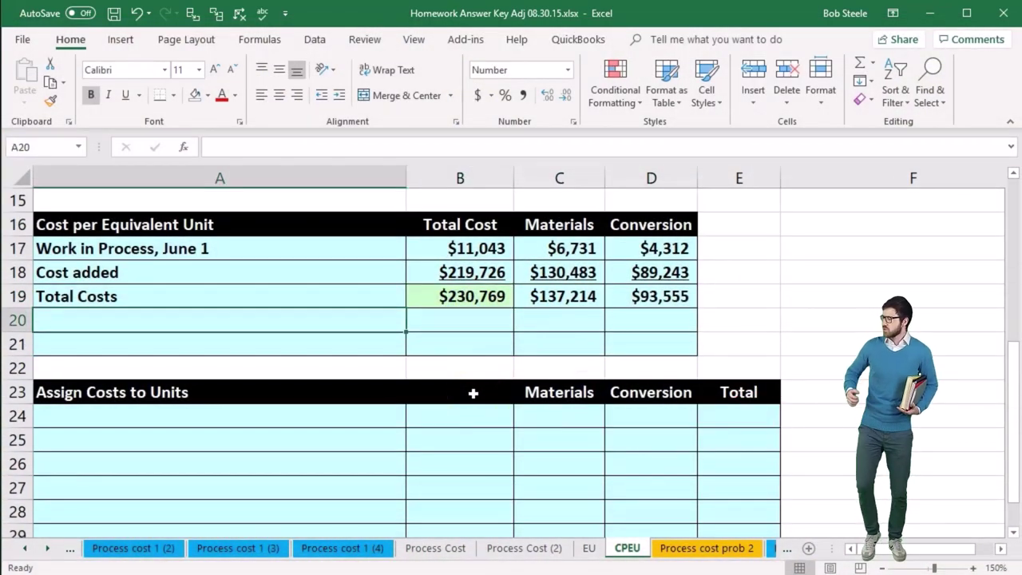
text(Equiv)
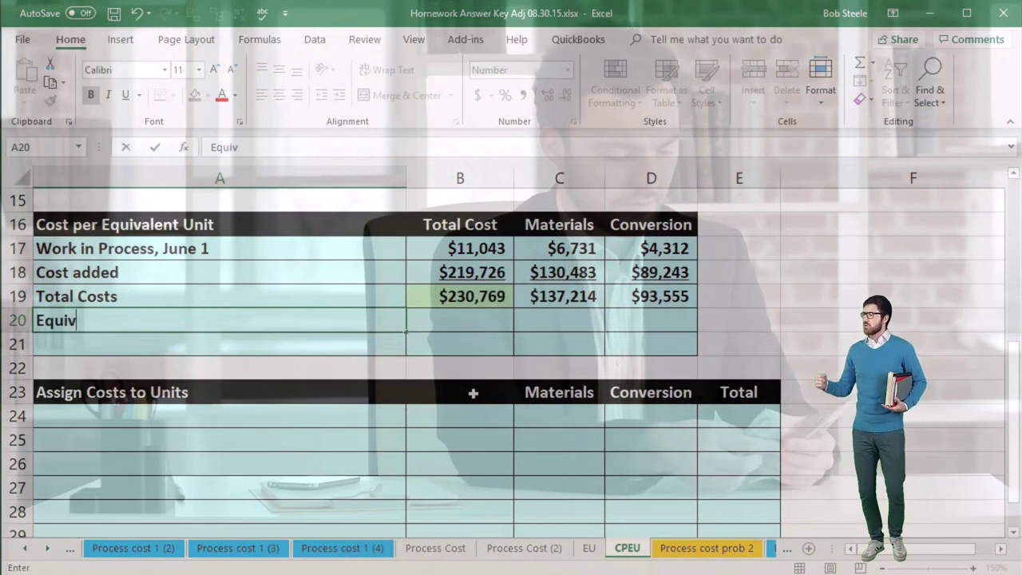
text(alent Units)
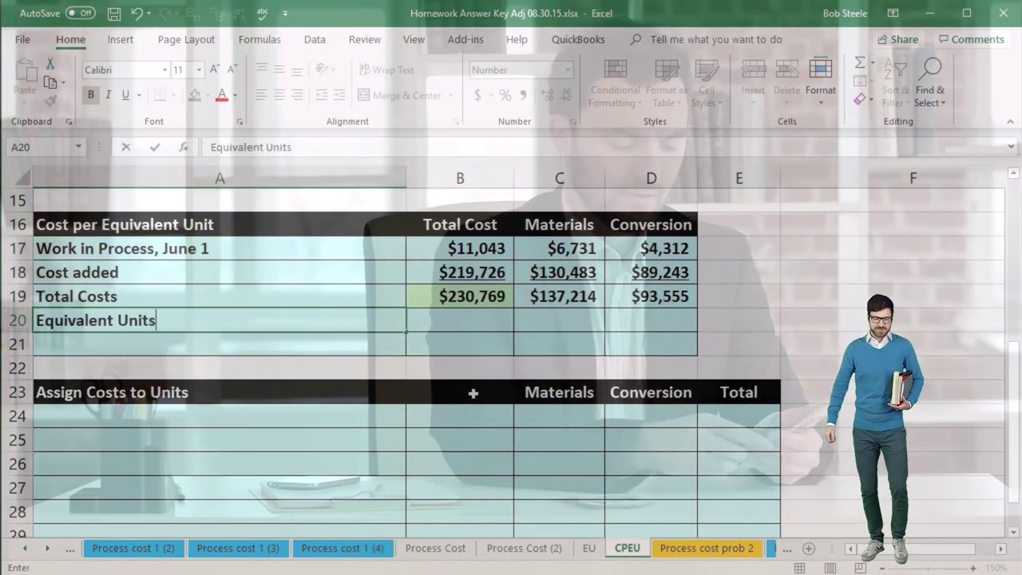
key(Return)
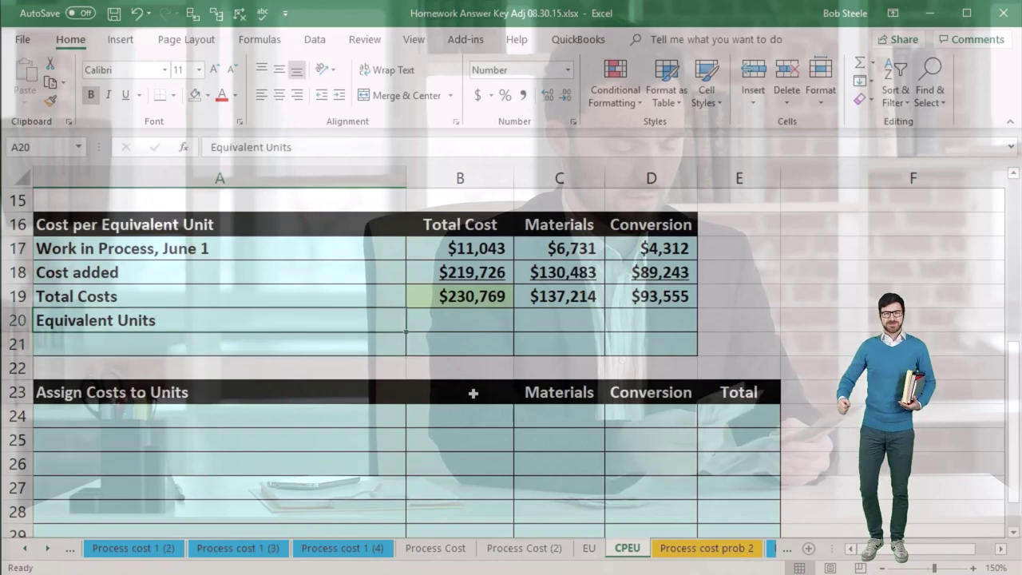
key(Right)
Review the equivalent units computed above: 6,534 materials and 6,237 conversion.
scroll(472, 392, up, 2)
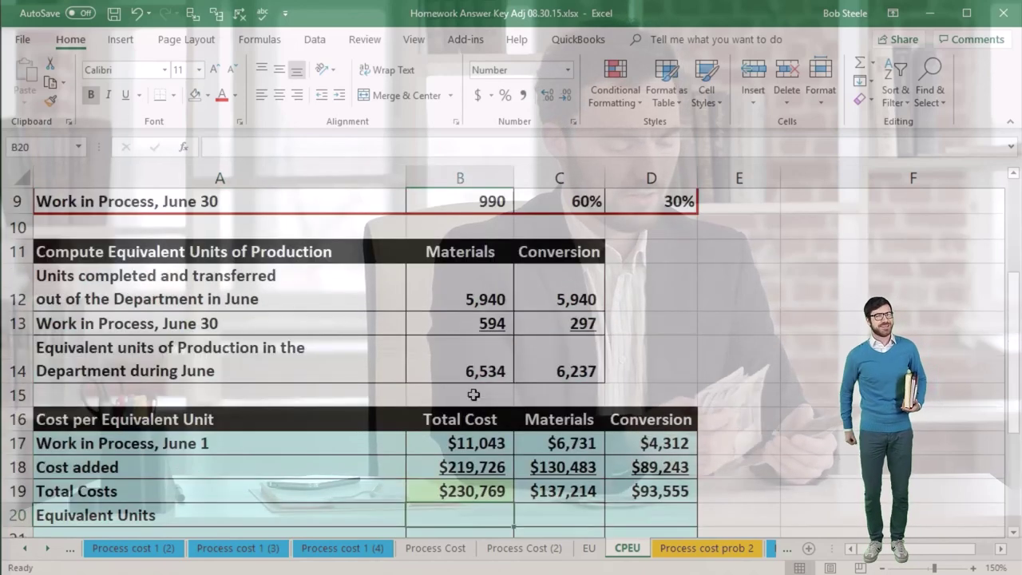
click(471, 361)
click(585, 364)
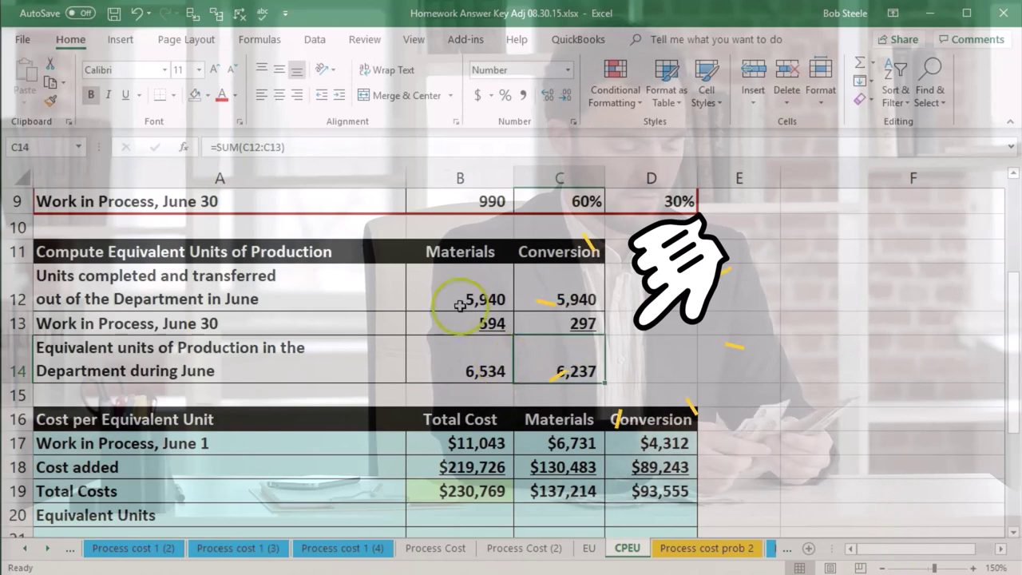
click(456, 361)
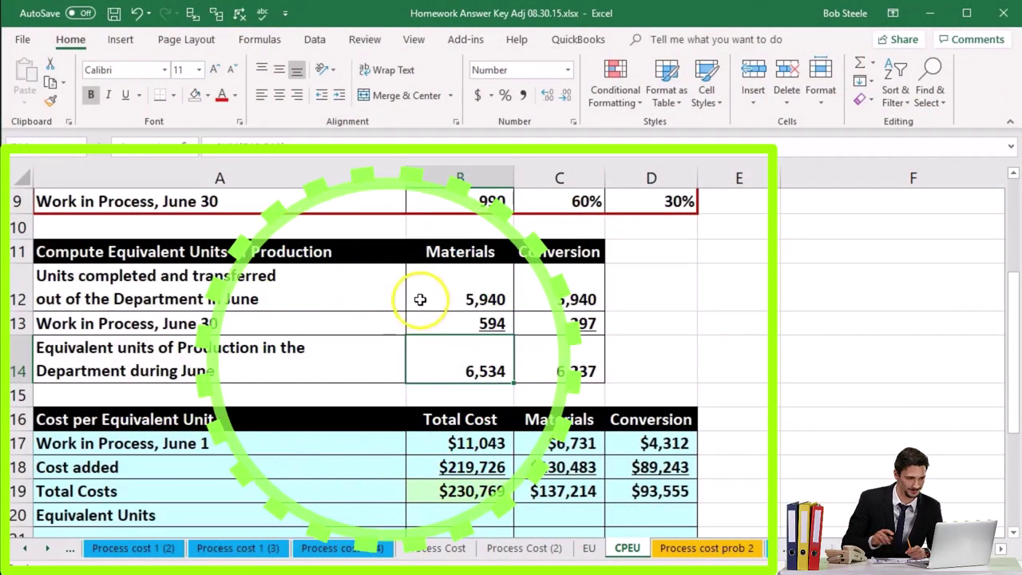
scroll(424, 307, down, 1)
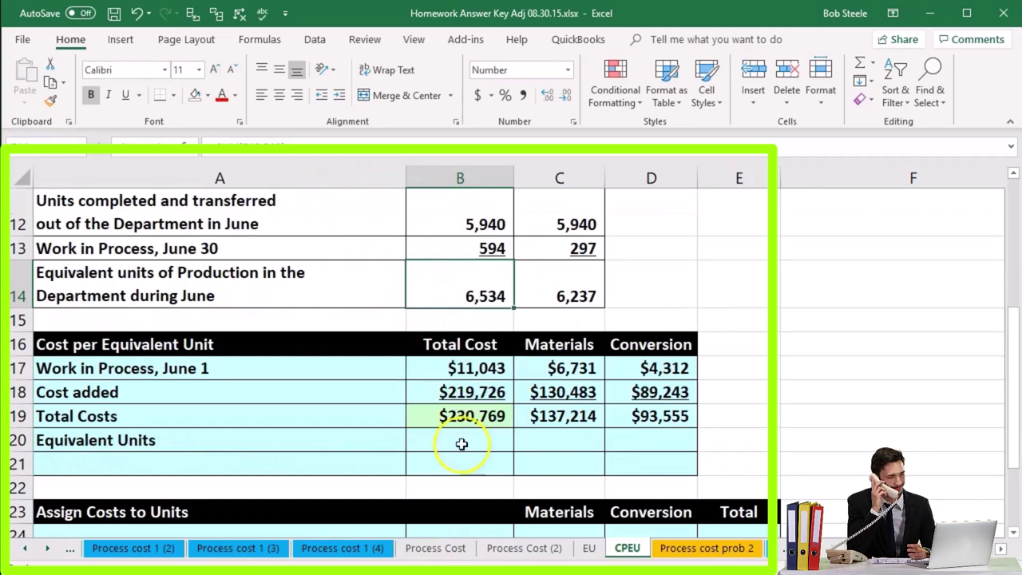
Link the Equivalent Units row to 6,534 materials and 6,237 conversion.
text(=)
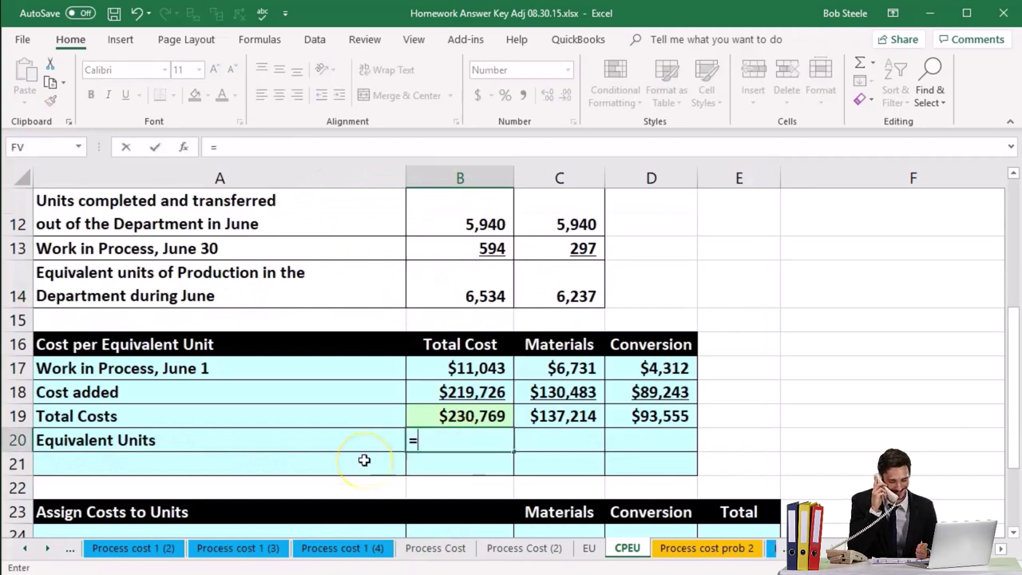
key(Tab)
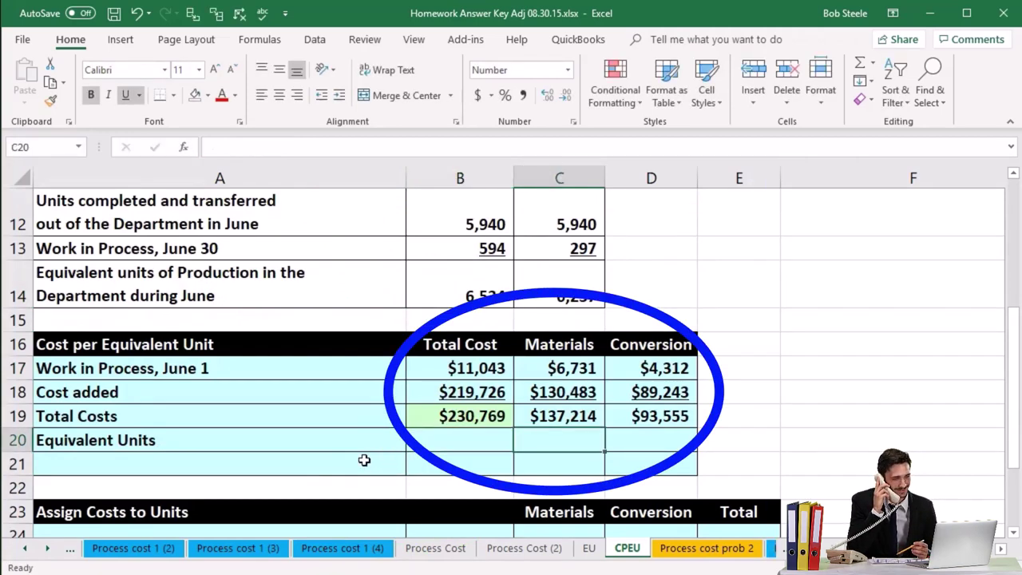
text(=)
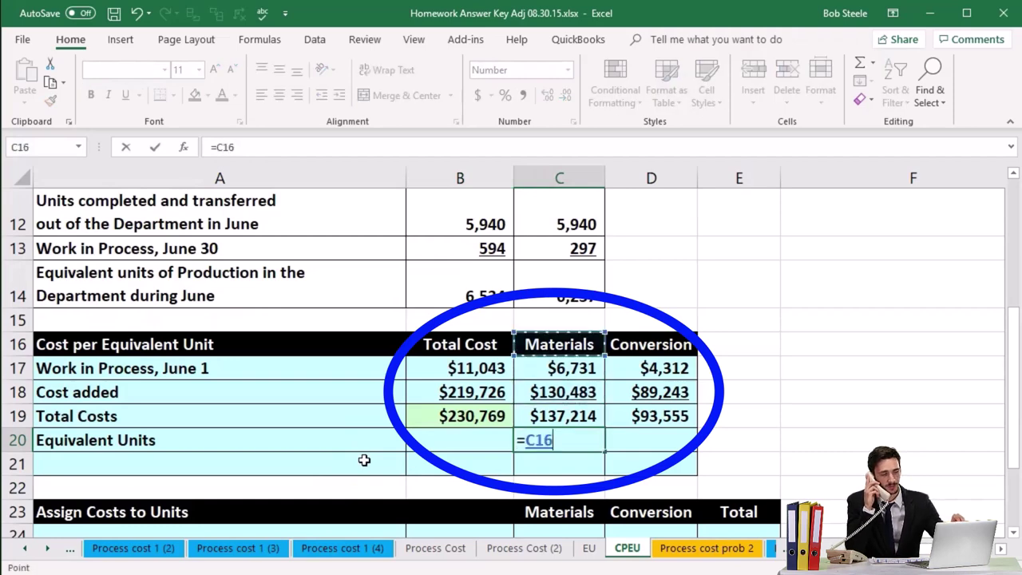
key(Up)
key(Left)
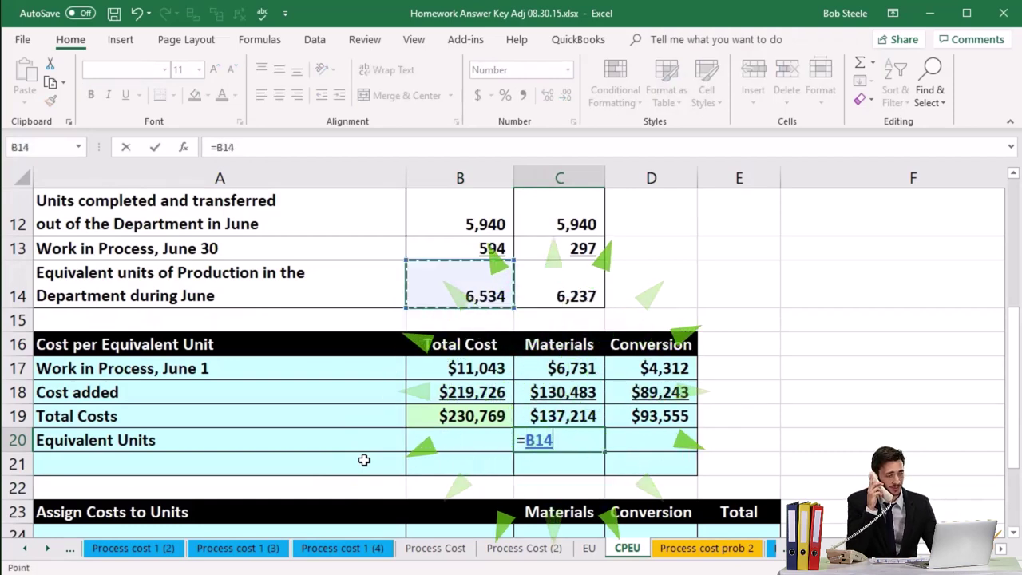
key(Tab)
text(=)
key(Up)
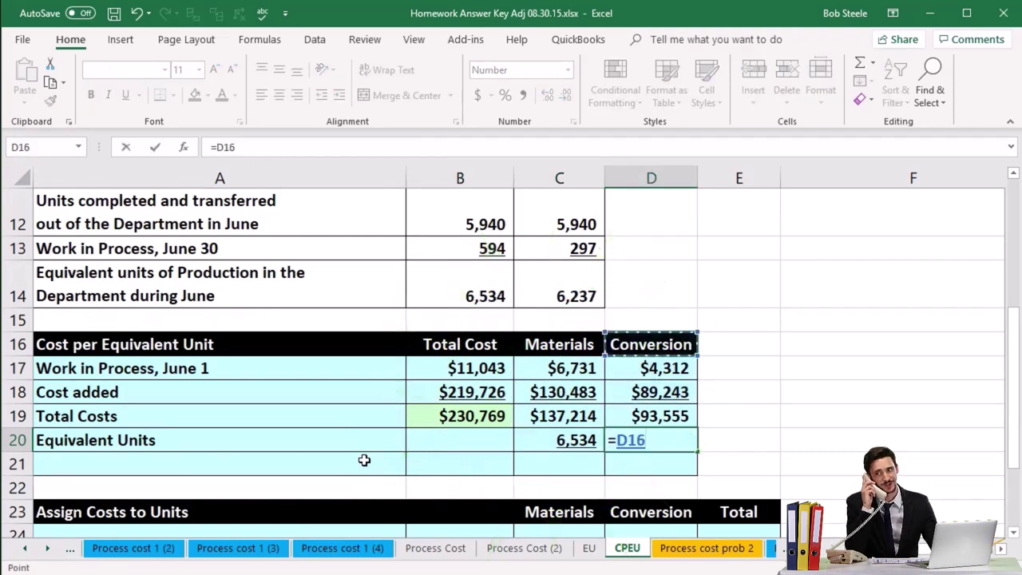
key(Up)
key(Up)
key(Return)
scroll(378, 428, up, 1)
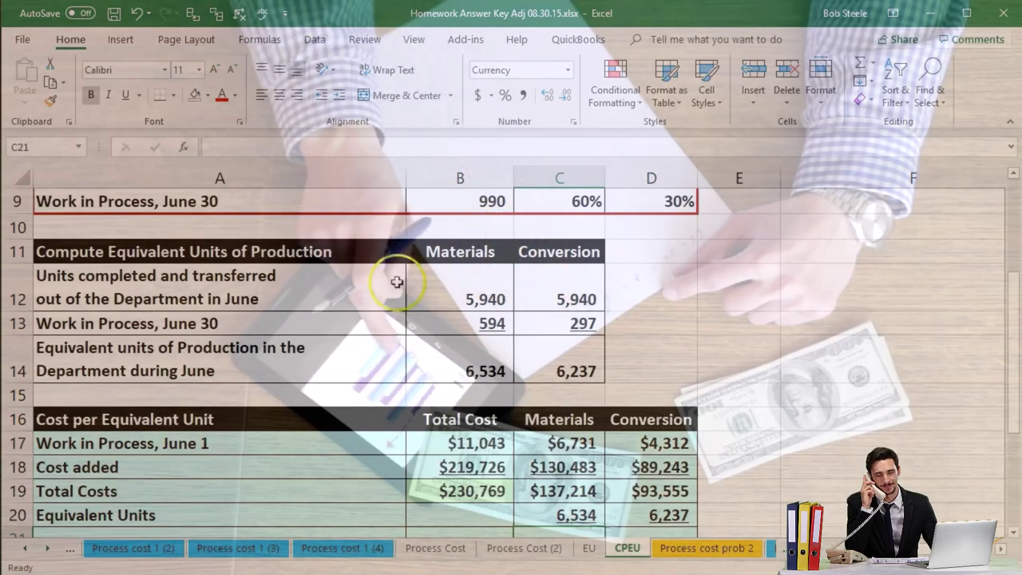
Paste the 'Cost per equivalent unit' label into the row below Equivalent Units.
click(383, 252)
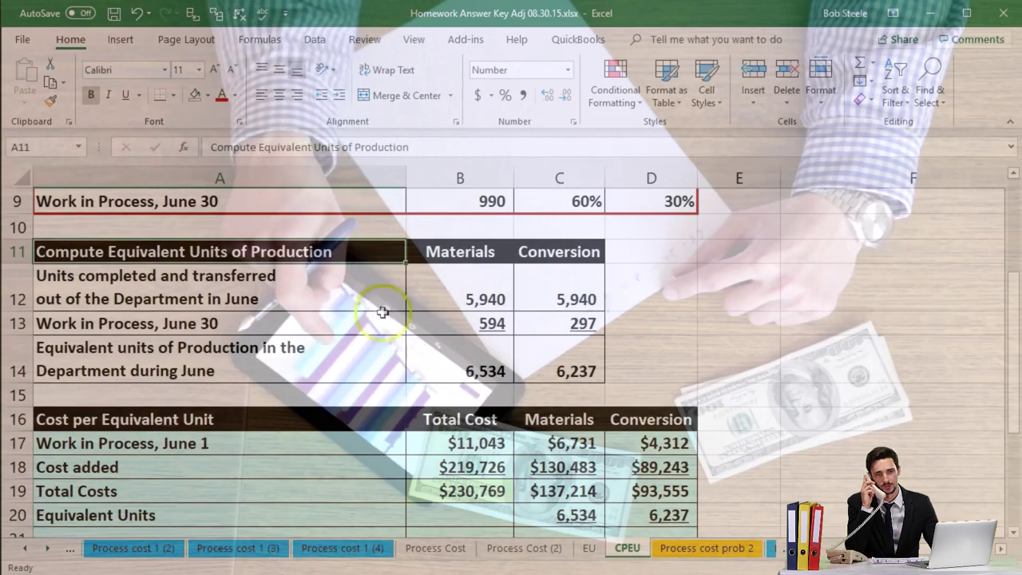
scroll(383, 311, down, 1)
scroll(383, 319, down, 1)
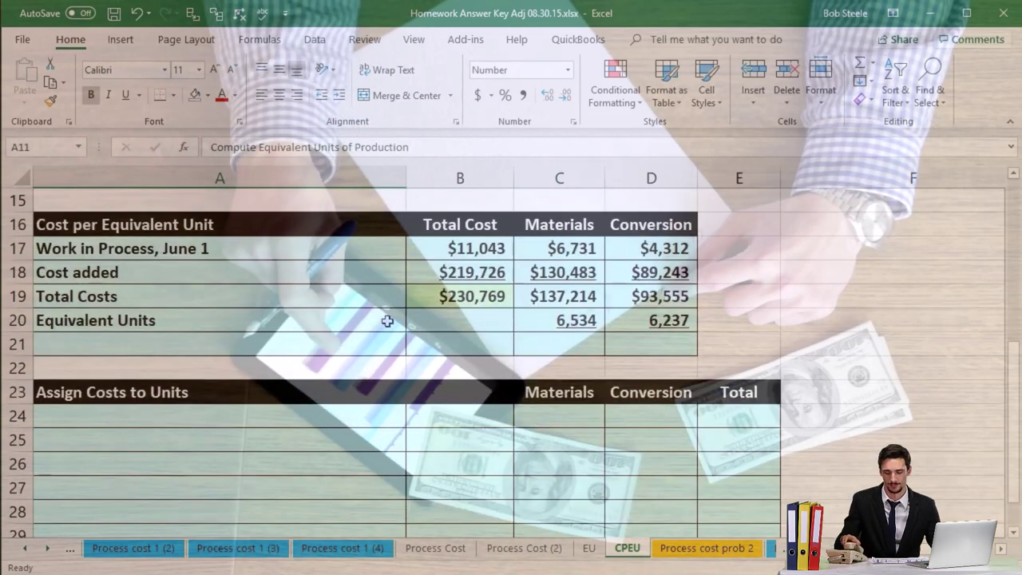
click(292, 342)
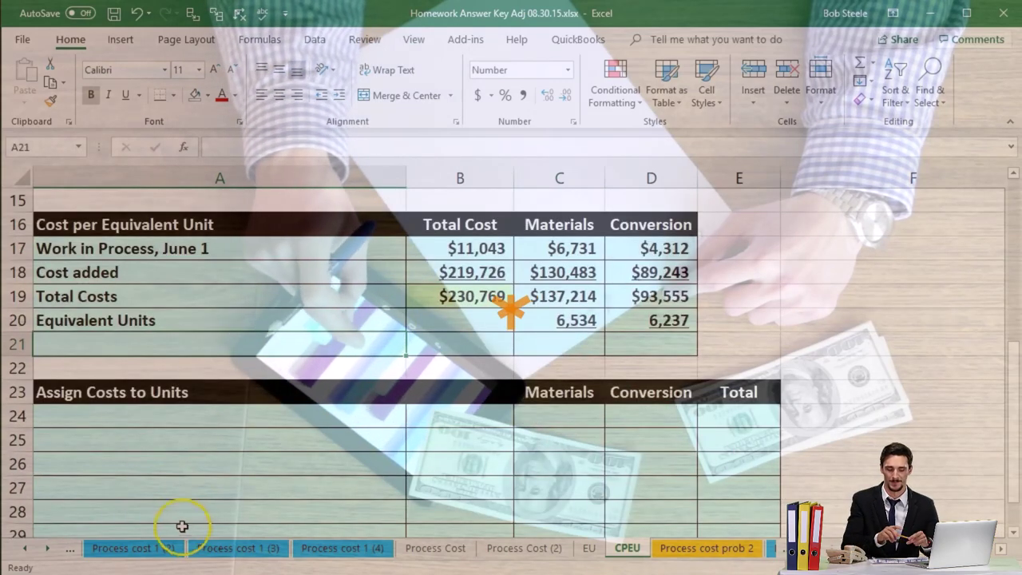
text(Cost per equivalent unit)
Select the materials cell C21 and launch the Windows Calculator beside the sheet.
click(566, 347)
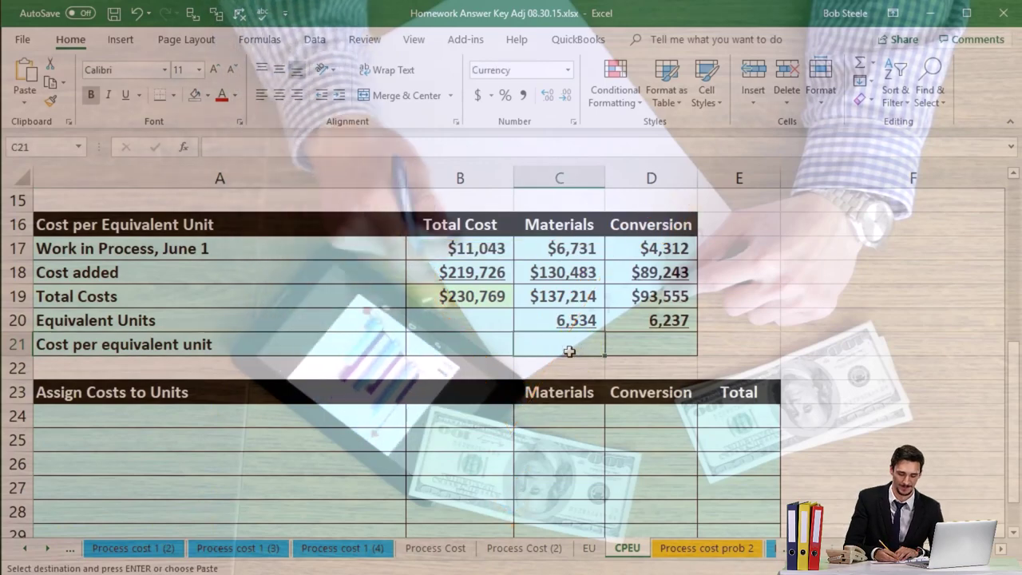
key(XF86Calculator)
click(830, 134)
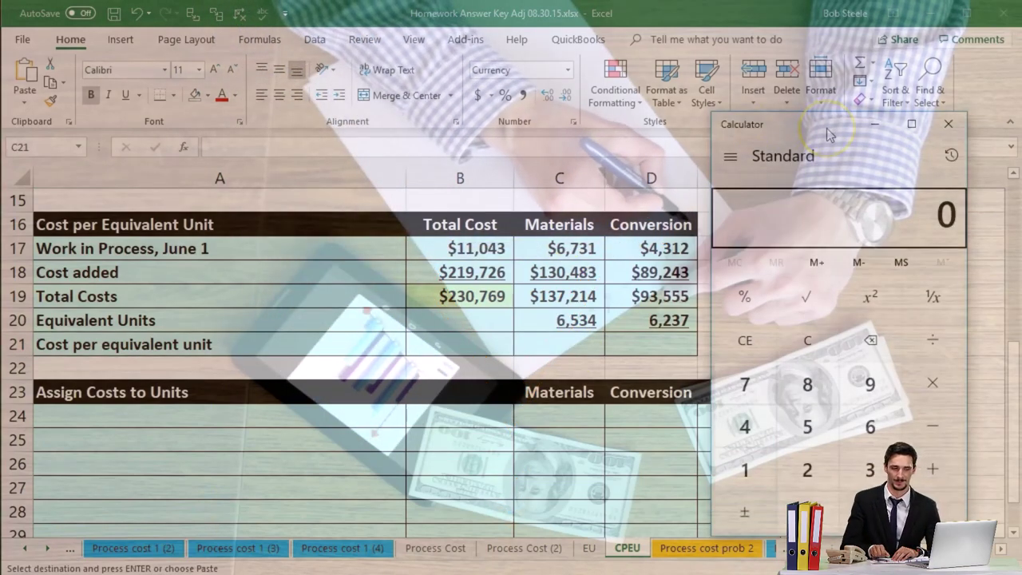
Compute 137,214 ÷ 6,534 = 21 and 93,555 ÷ 6,237 = 15 in Calculator, then close it.
text(137214)
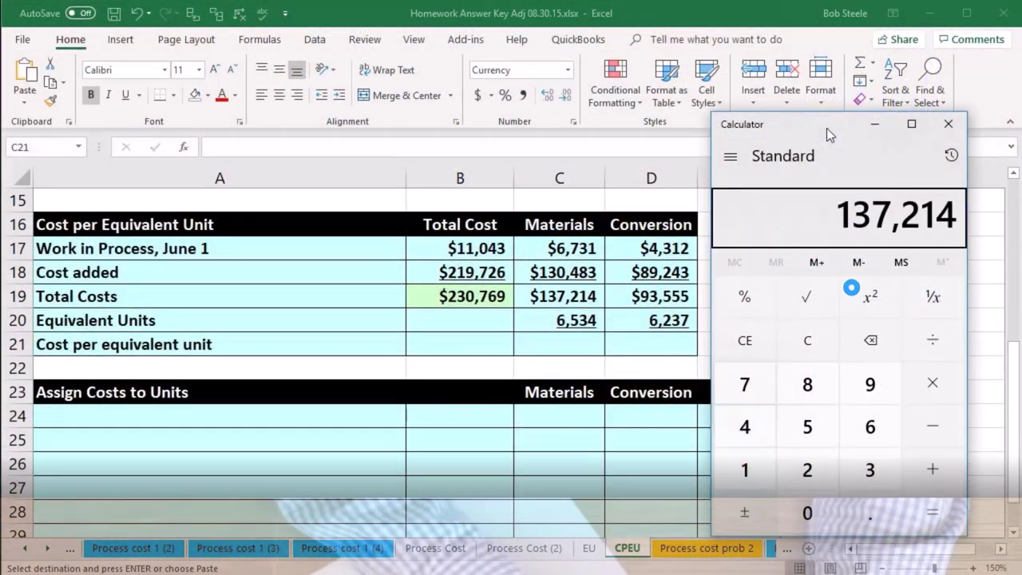
text(/6534)
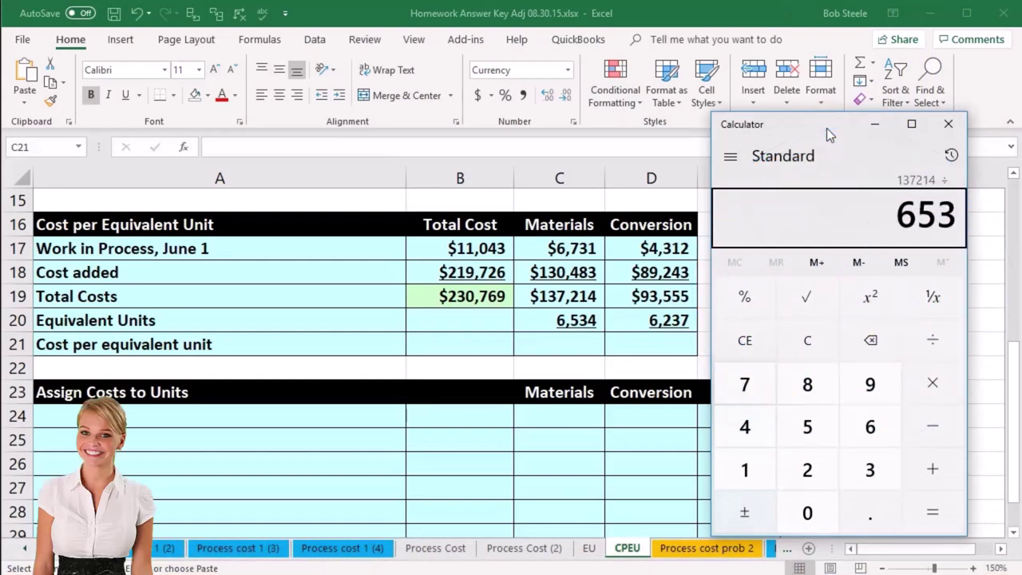
key(Return)
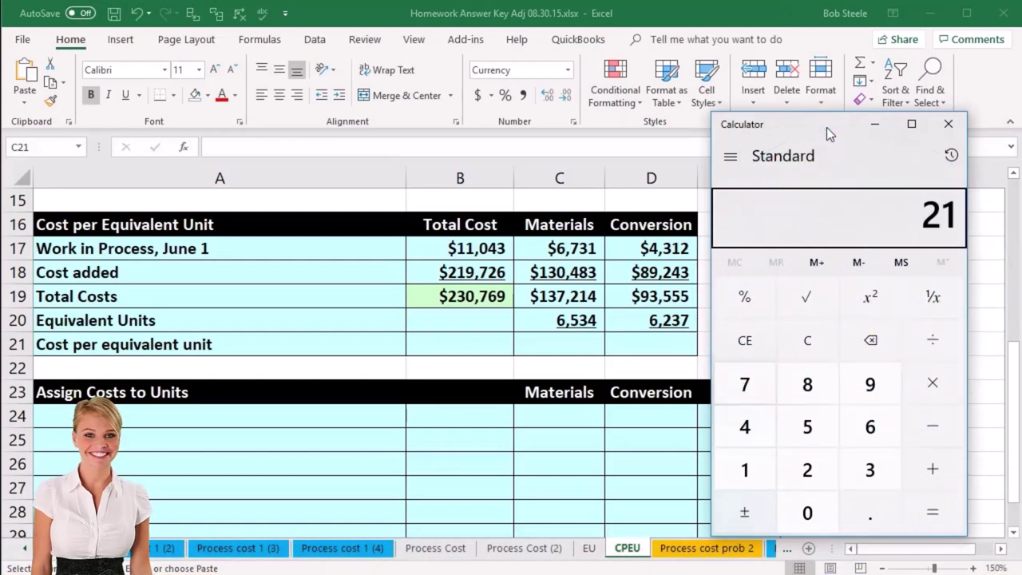
click(800, 351)
text(9355)
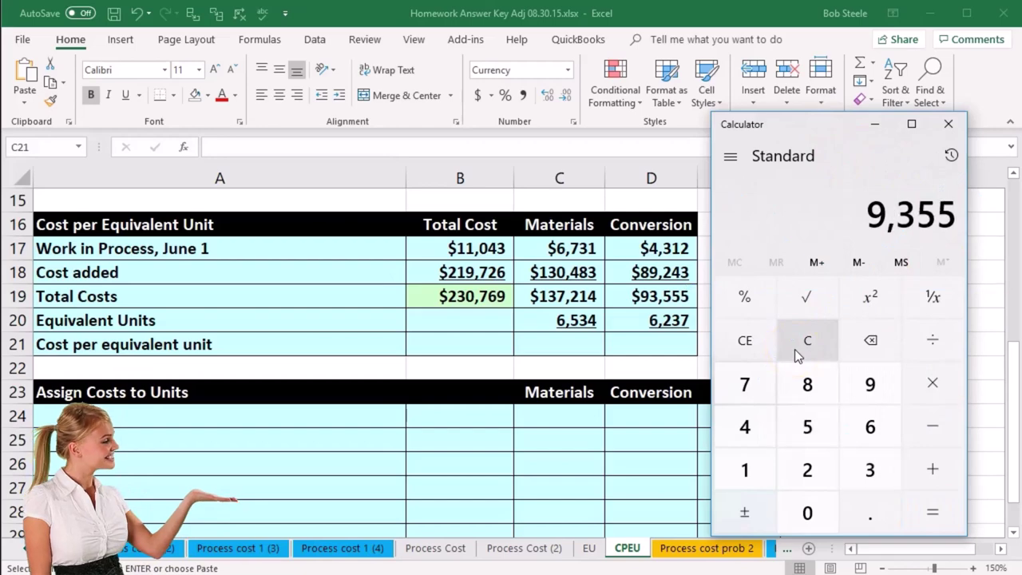
text(56237)
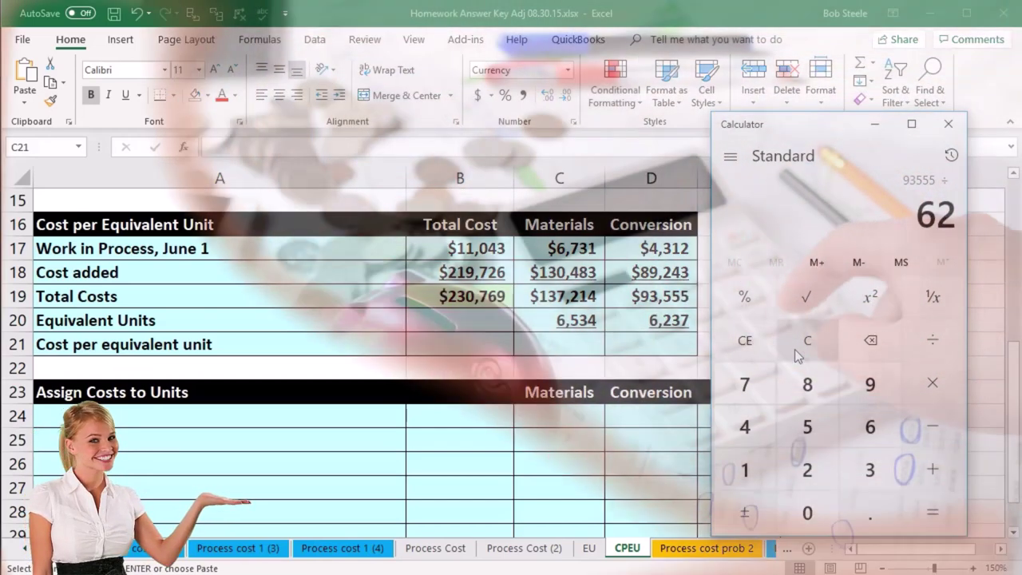
key(Return)
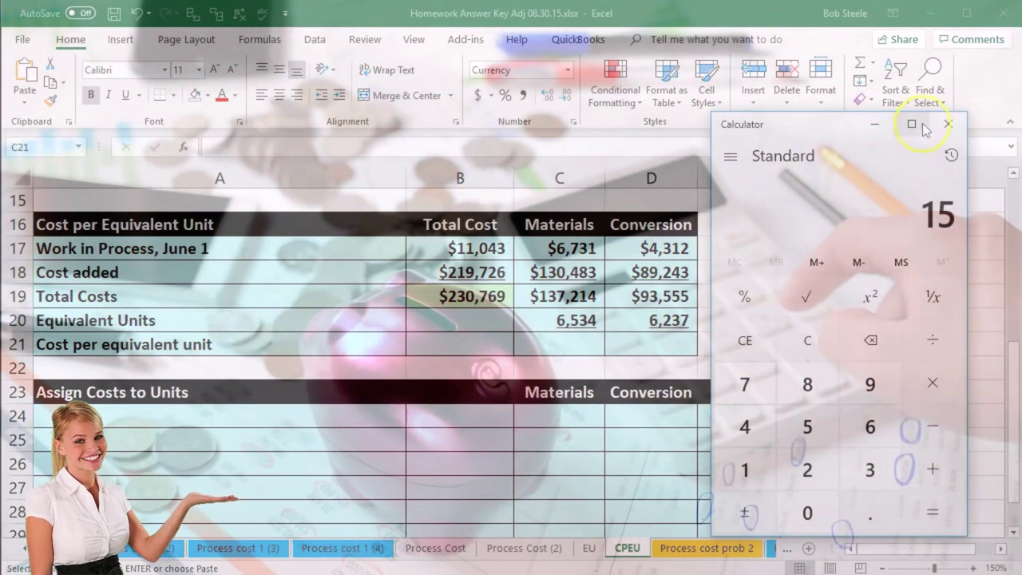
click(947, 123)
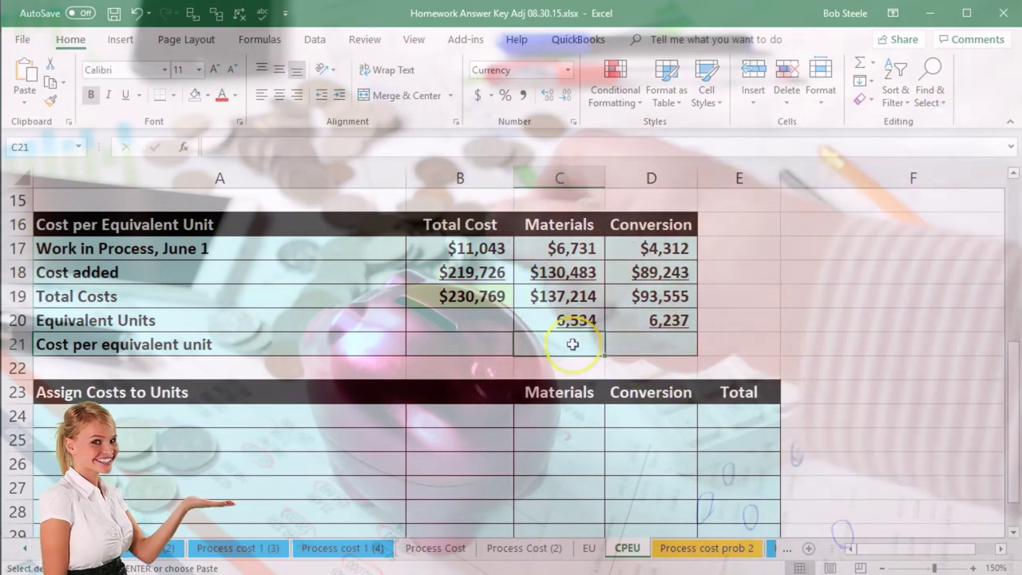
Enter =C19/C20 and =D19/D20 in row 21, giving $21.00 materials and $15.00 conversion.
text(=)
click(556, 302)
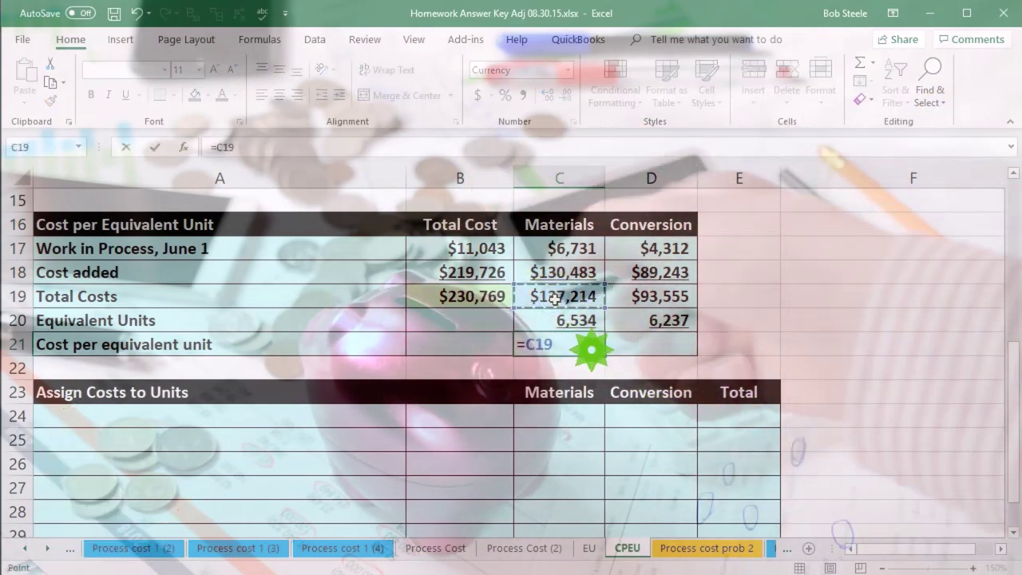
text(/)
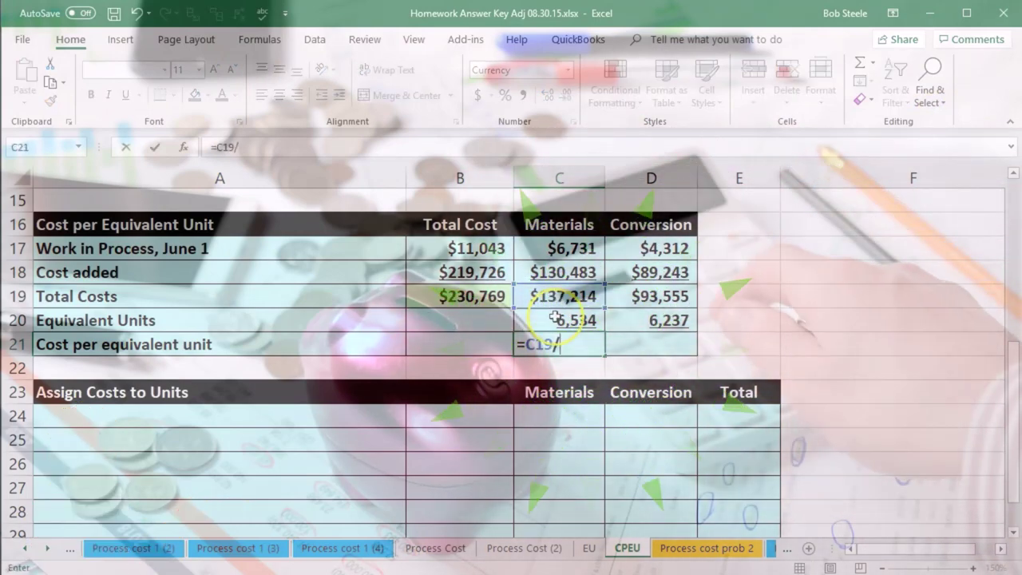
click(556, 321)
key(Tab)
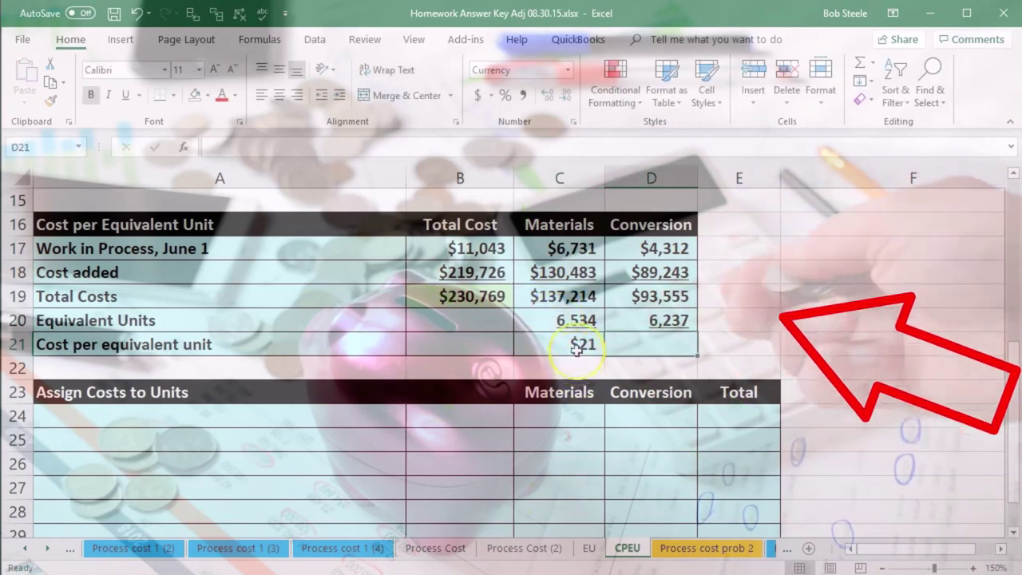
click(565, 321)
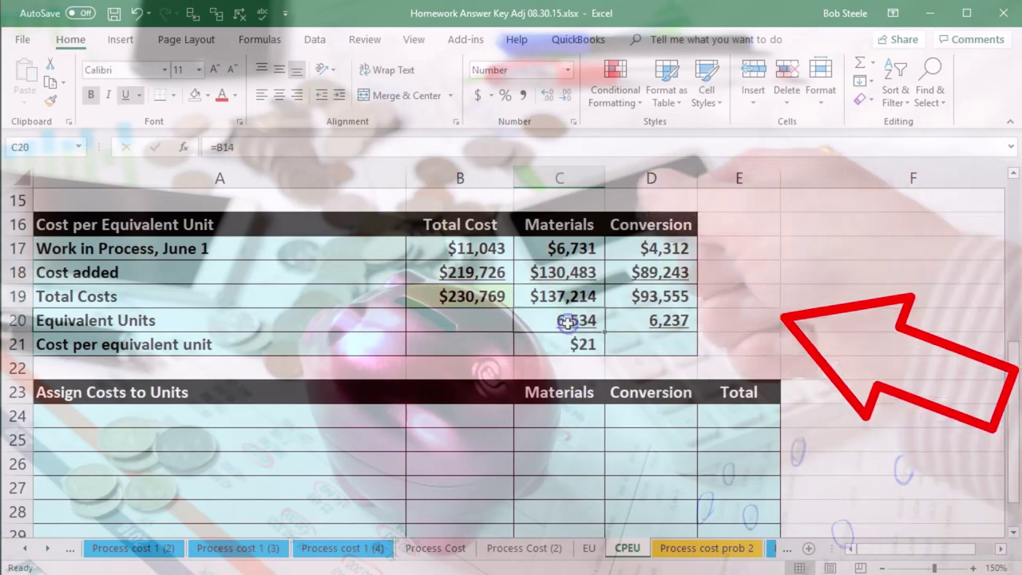
click(573, 343)
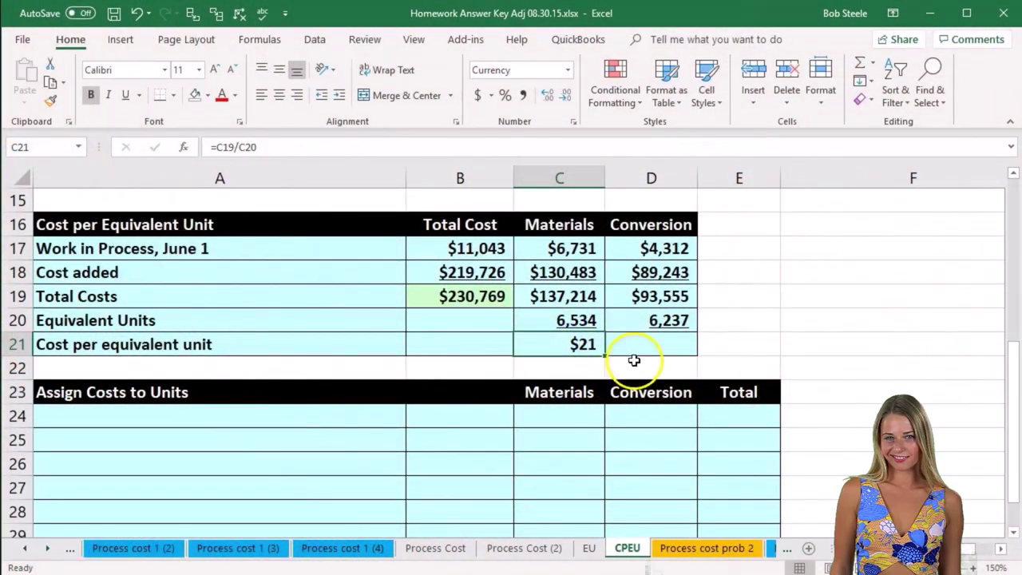
text(=D19)
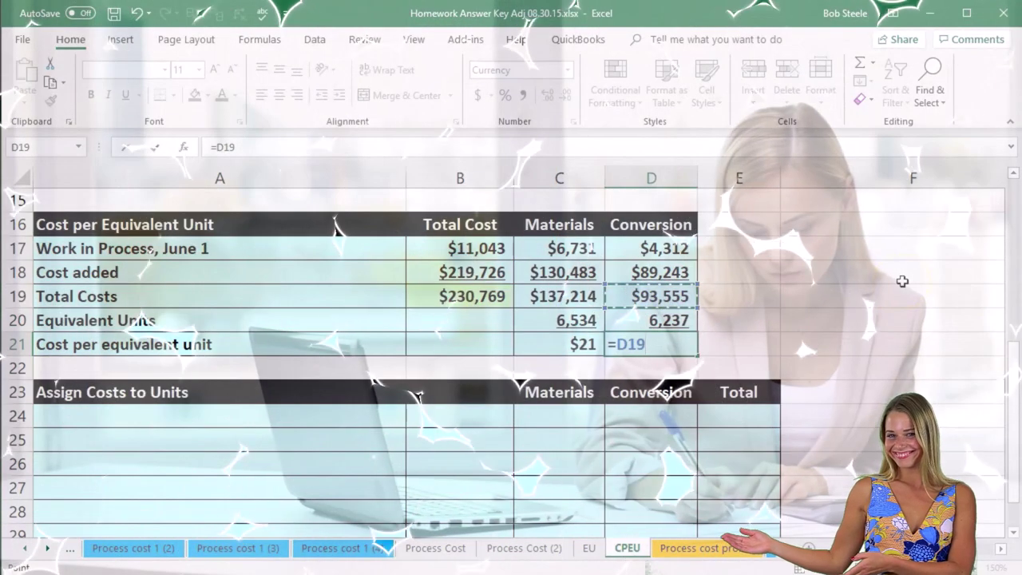
text(/)
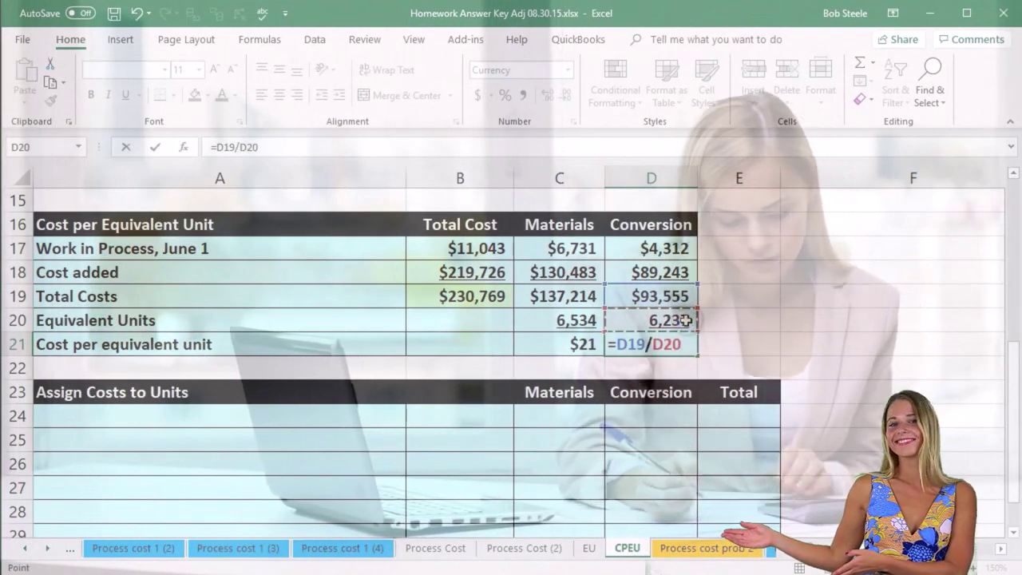
key(Return)
drag(588, 346, 662, 345)
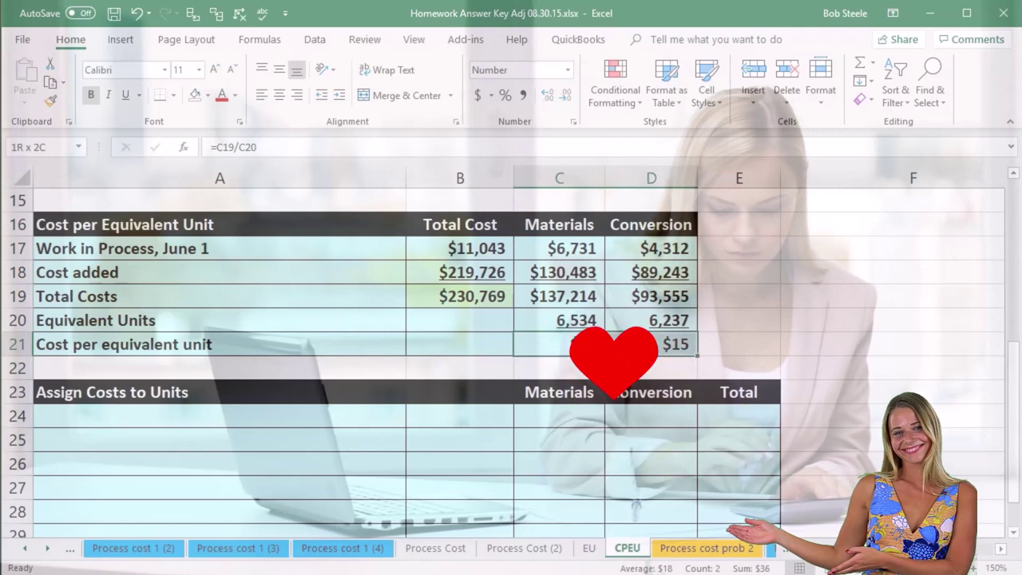
Remove both decimal places from C21:D21 so the unit costs read $21 and $15.
click(562, 98)
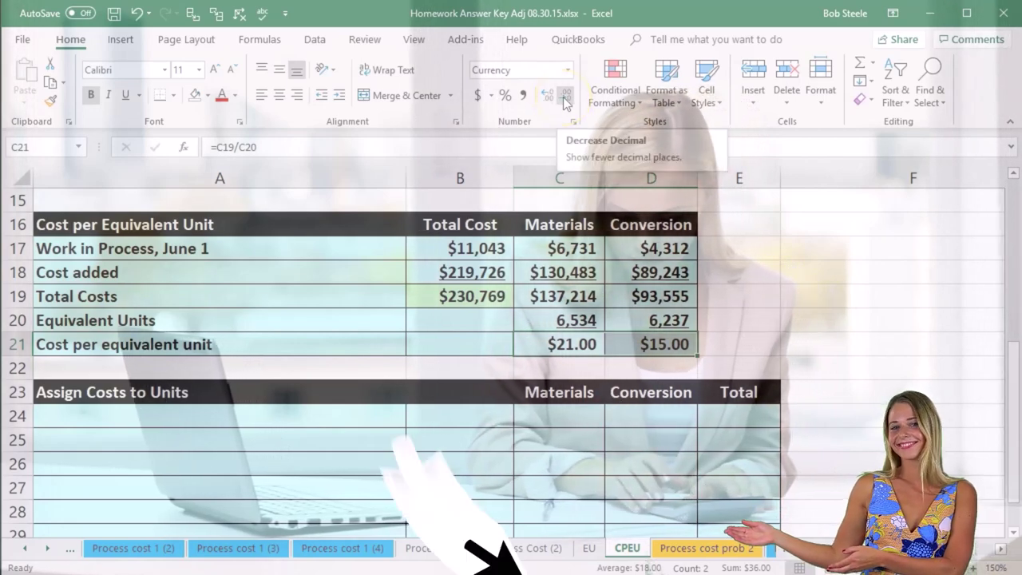
click(564, 96)
click(565, 97)
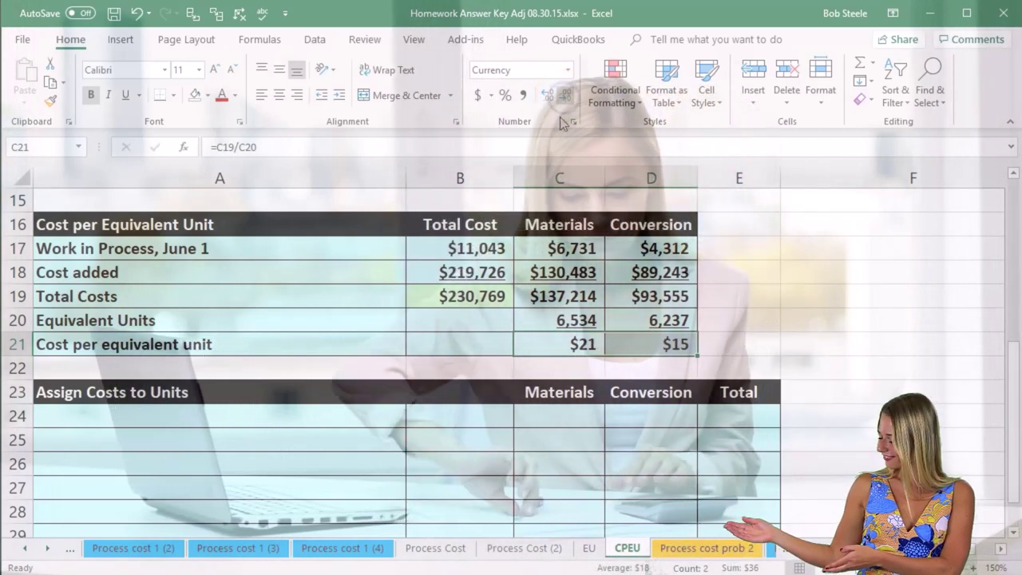
click(441, 489)
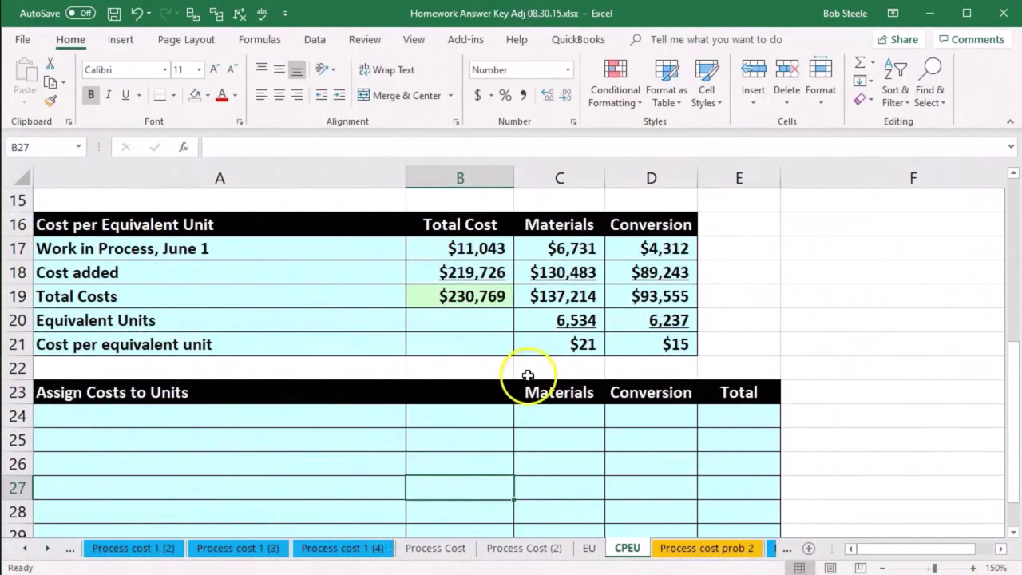
click(552, 340)
drag(618, 336, 618, 336)
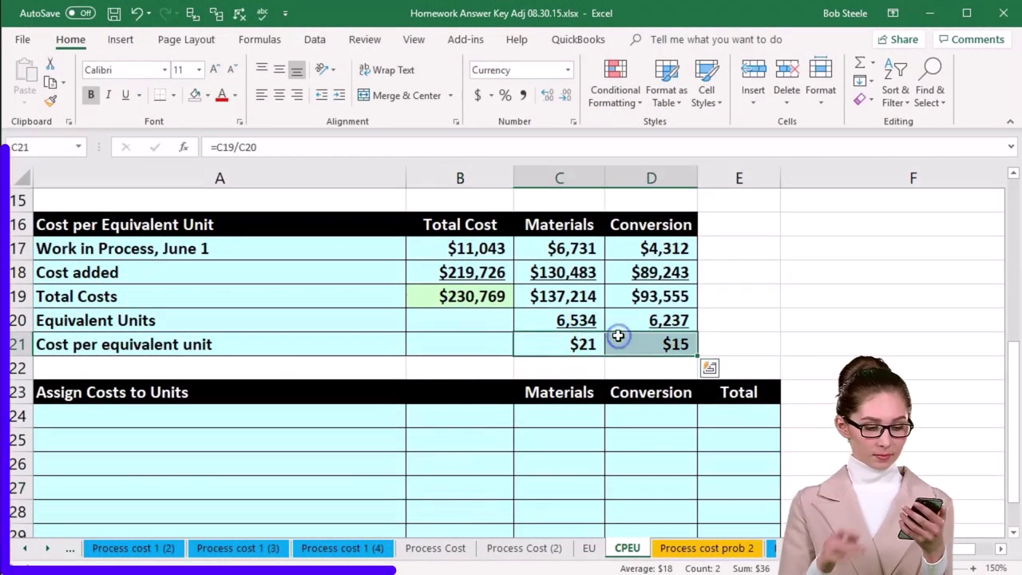
scroll(605, 511, up, 2)
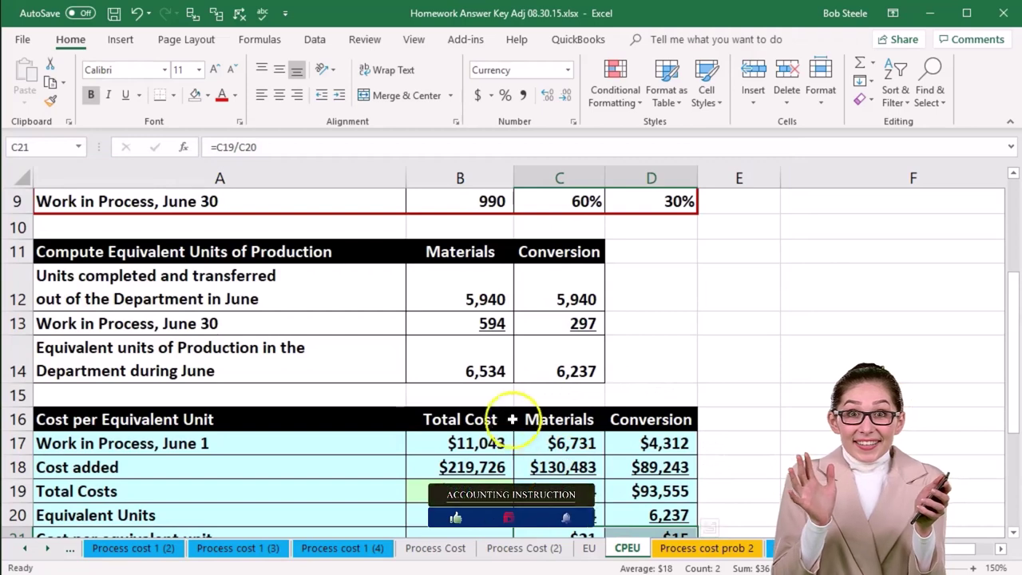
click(435, 365)
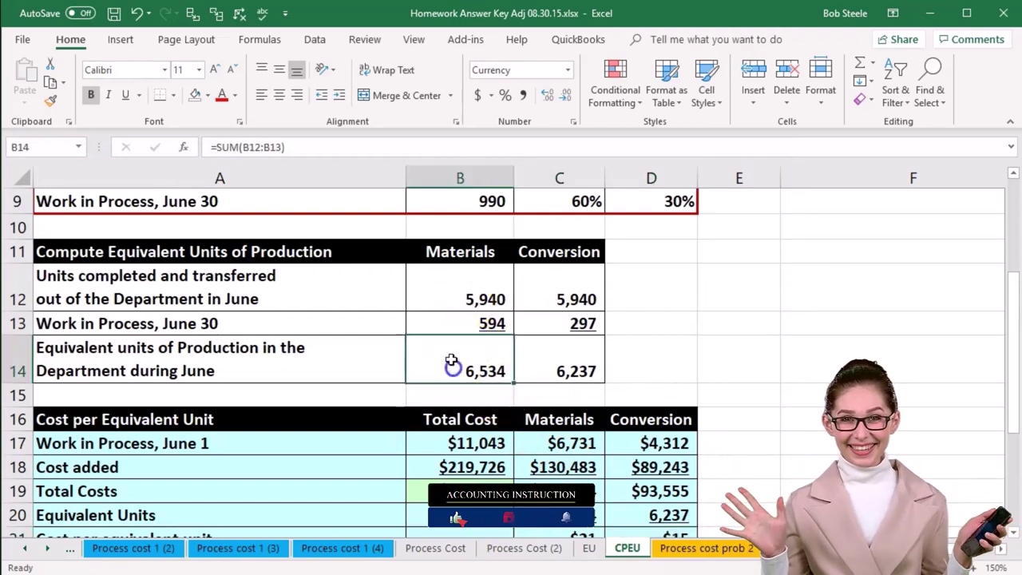
click(459, 297)
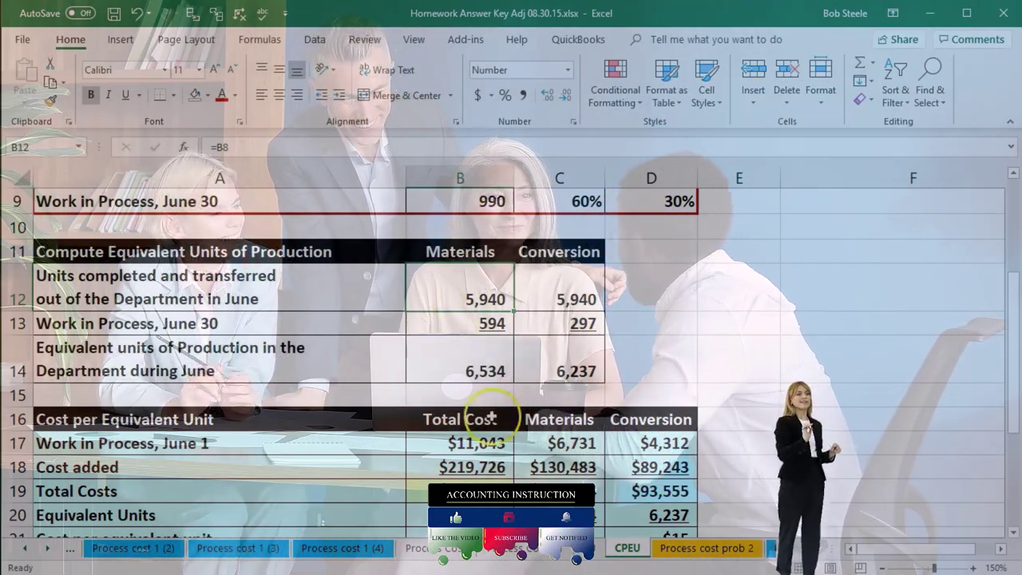
scroll(497, 300, down, 2)
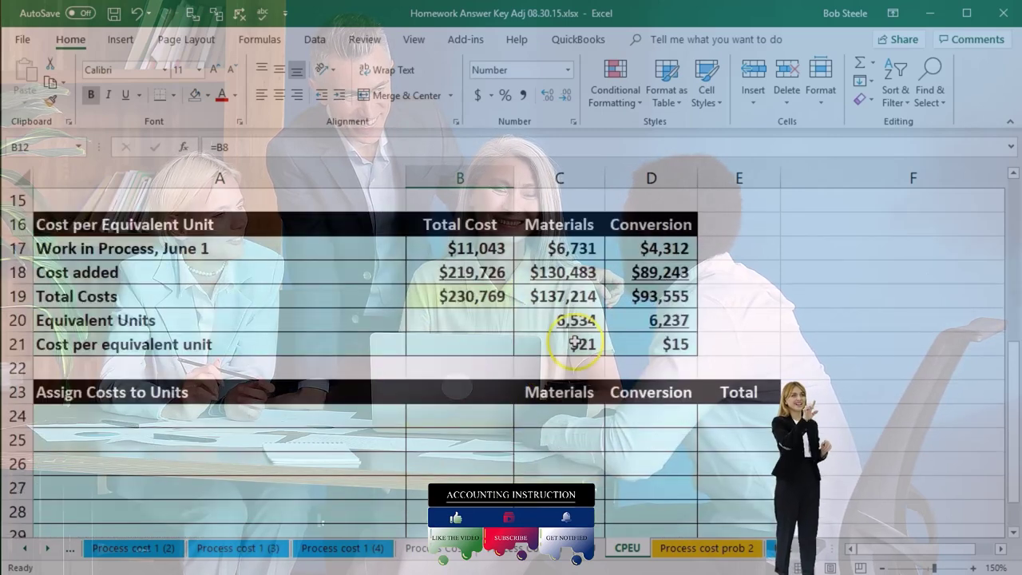
scroll(565, 368, up, 1)
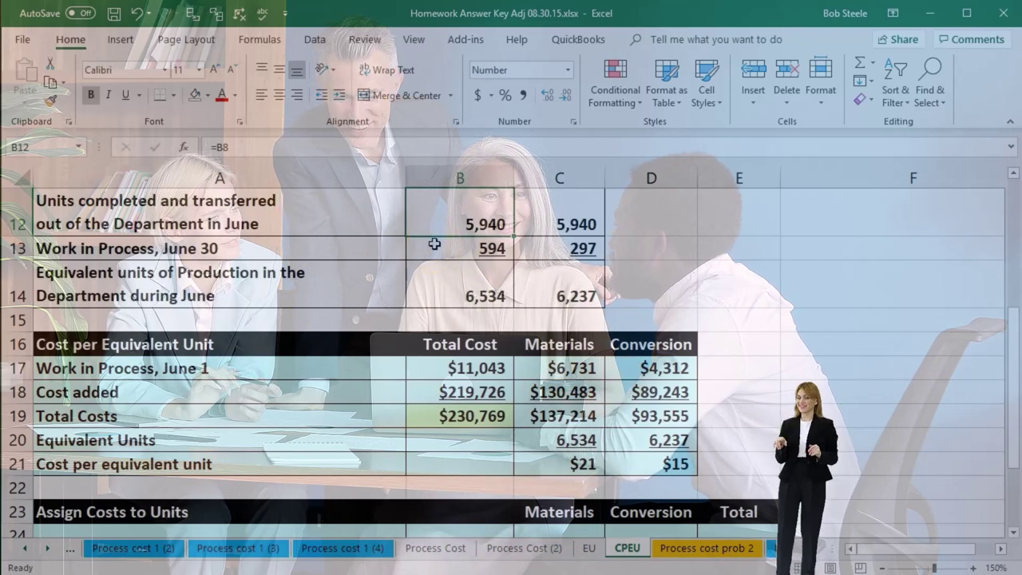
scroll(433, 244, down, 1)
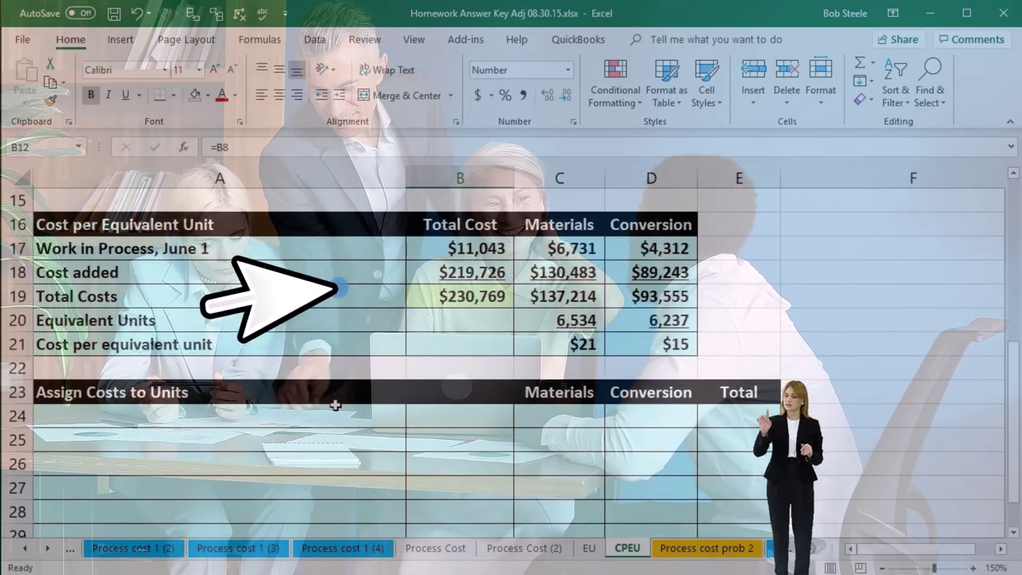
scroll(335, 405, up, 1)
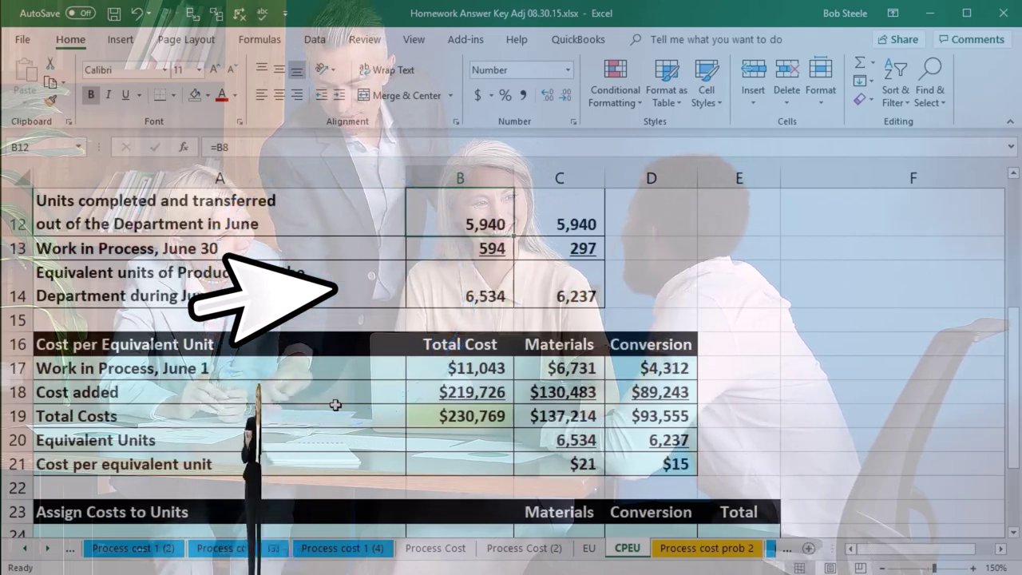
click(296, 246)
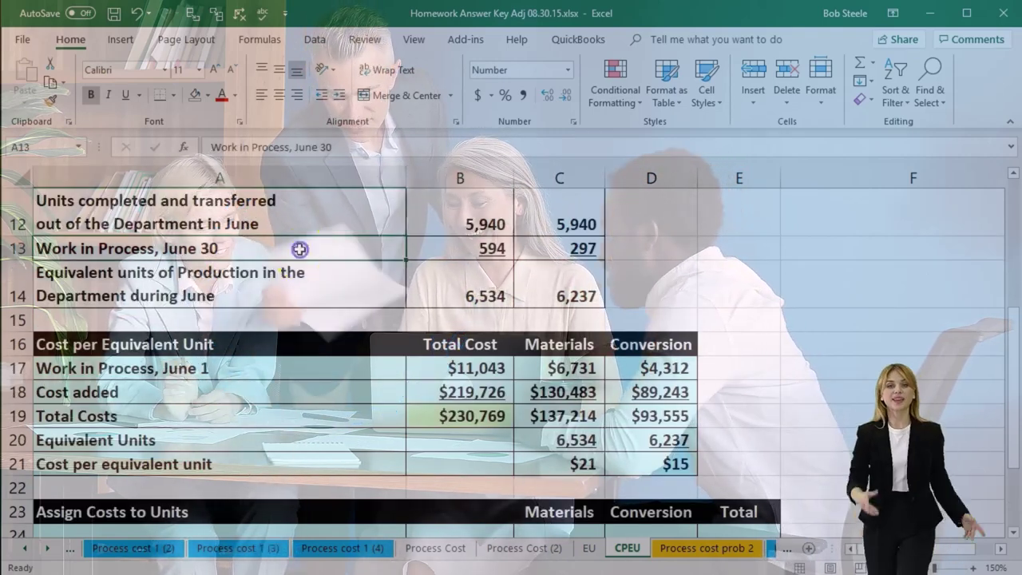
scroll(270, 345, up, 1)
click(285, 300)
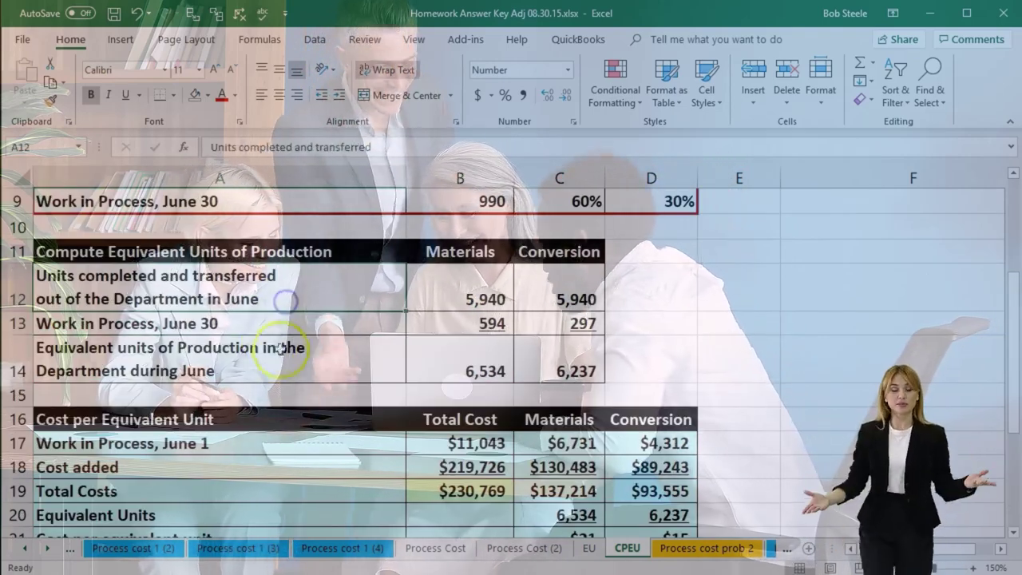